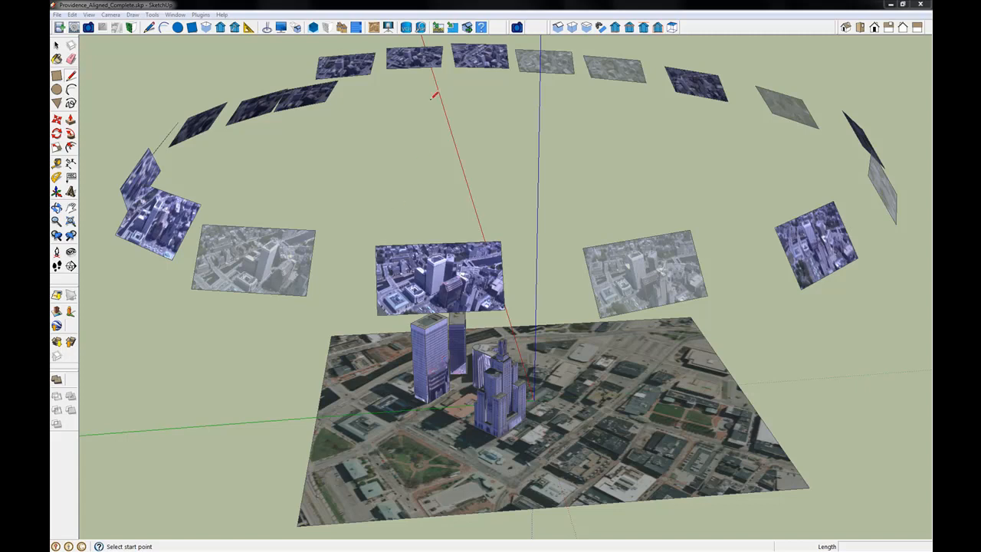
- Open the tall tower's front wide face in the retexturing editor and switch to a more oblique aerial photo of it
click(434, 8)
scroll(426, 353, up, 5)
scroll(443, 348, up, 1)
key(space)
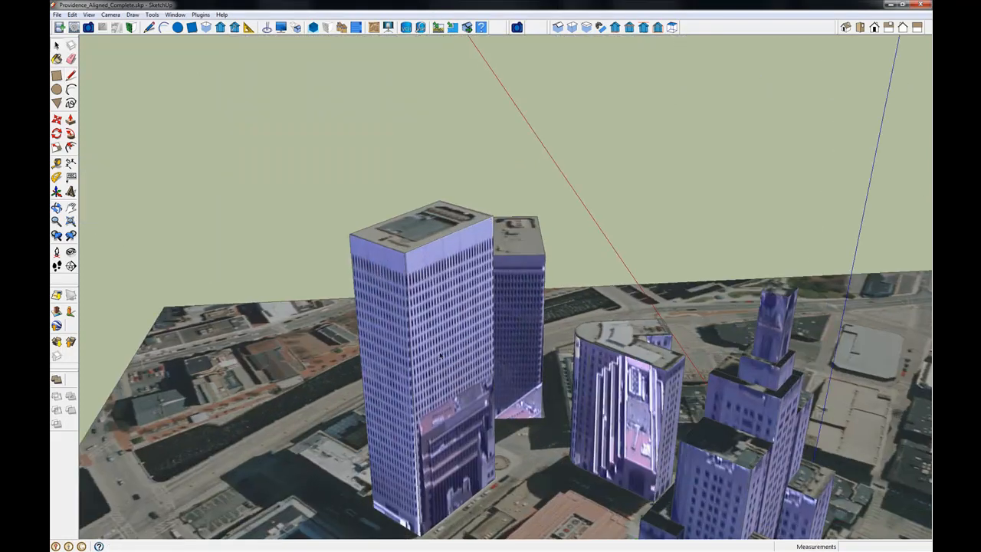
click(452, 335)
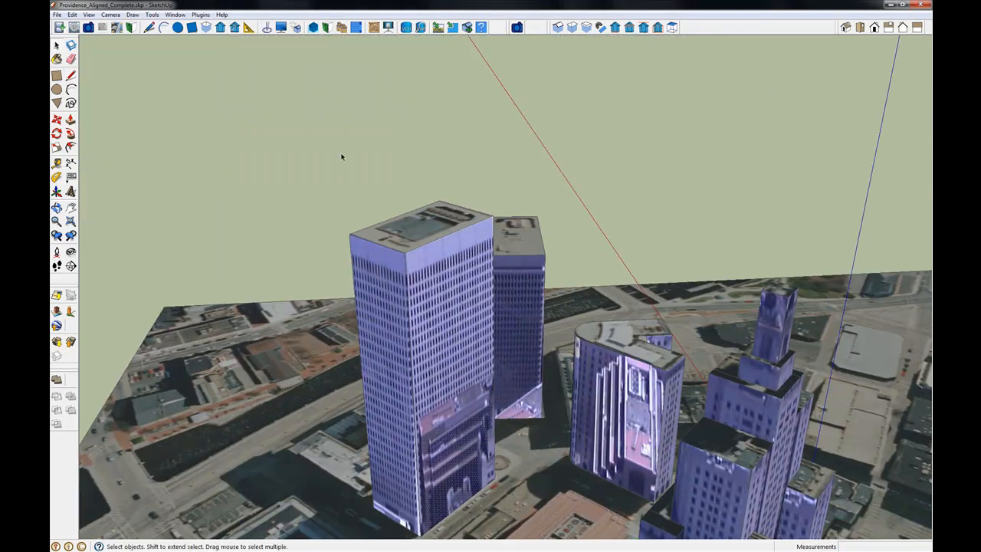
click(342, 28)
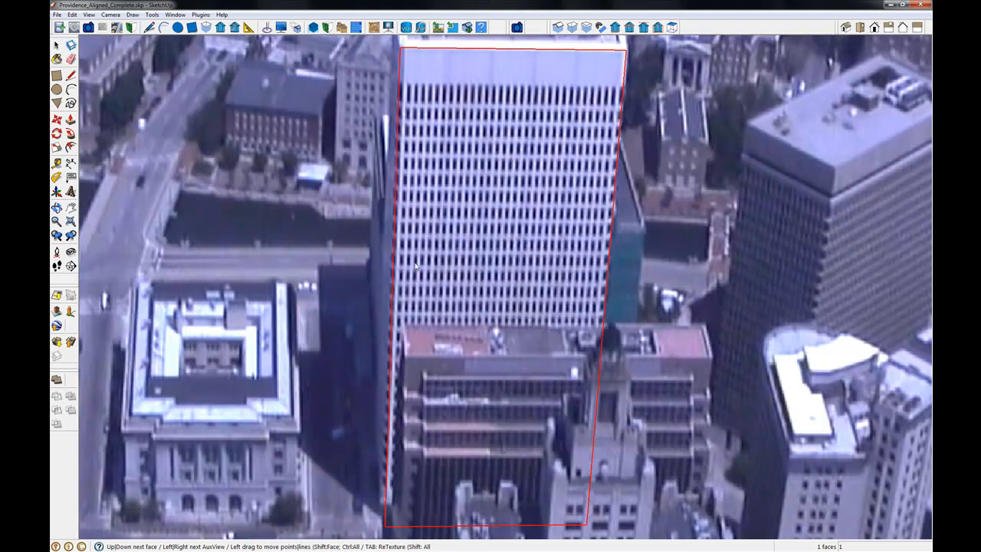
scroll(477, 261, down, 3)
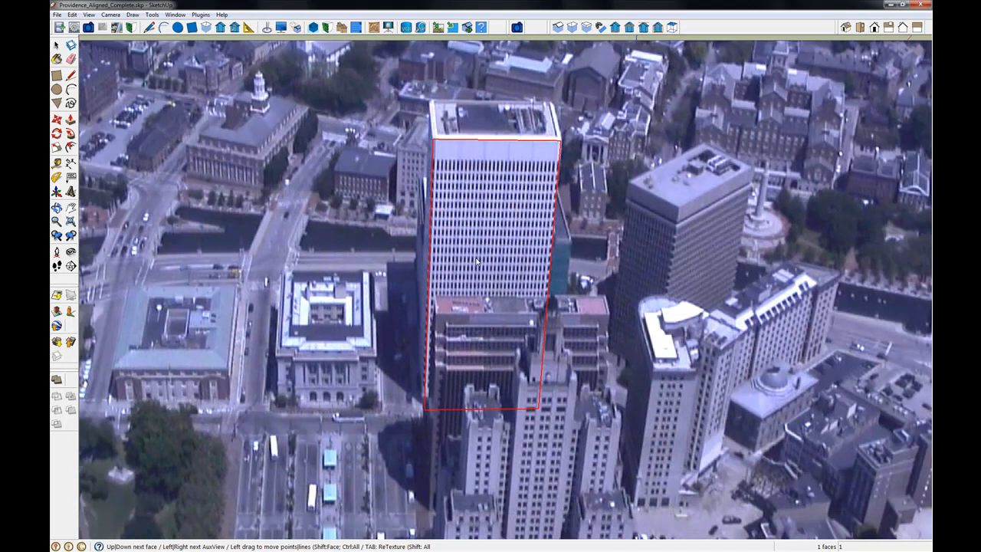
key(Right)
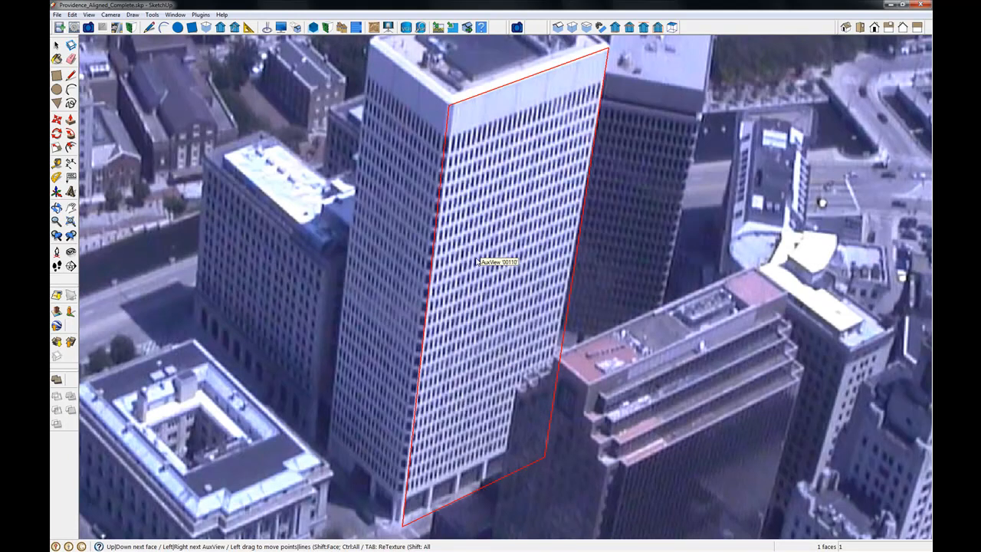
key(Right)
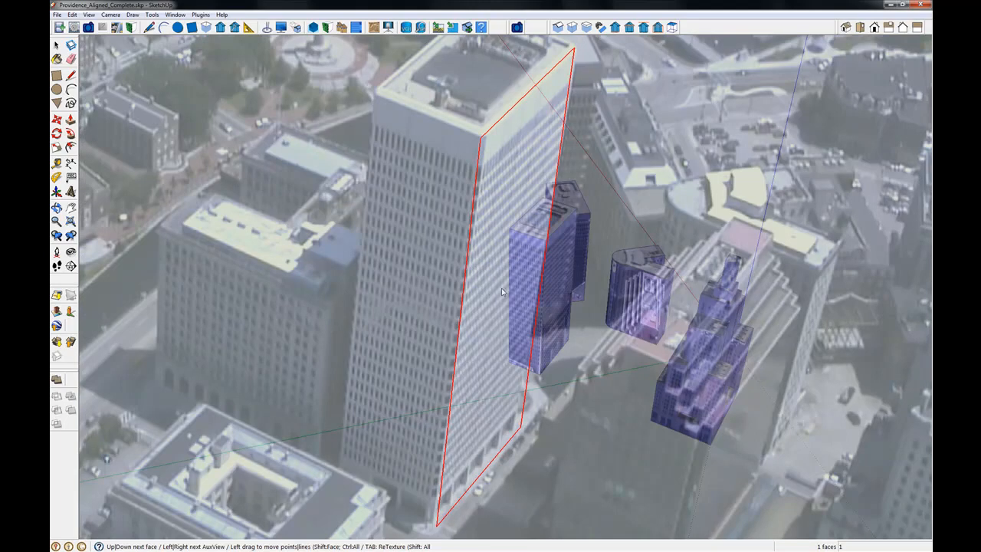
- Align the wide face's outline with the tower's top corner and base edge in the photo, and retexture the face
mouse_move(502, 289)
mouse_down()
mouse_move(474, 277)
mouse_move(526, 259)
mouse_move(530, 303)
mouse_move(498, 288)
mouse_move(510, 290)
mouse_up()
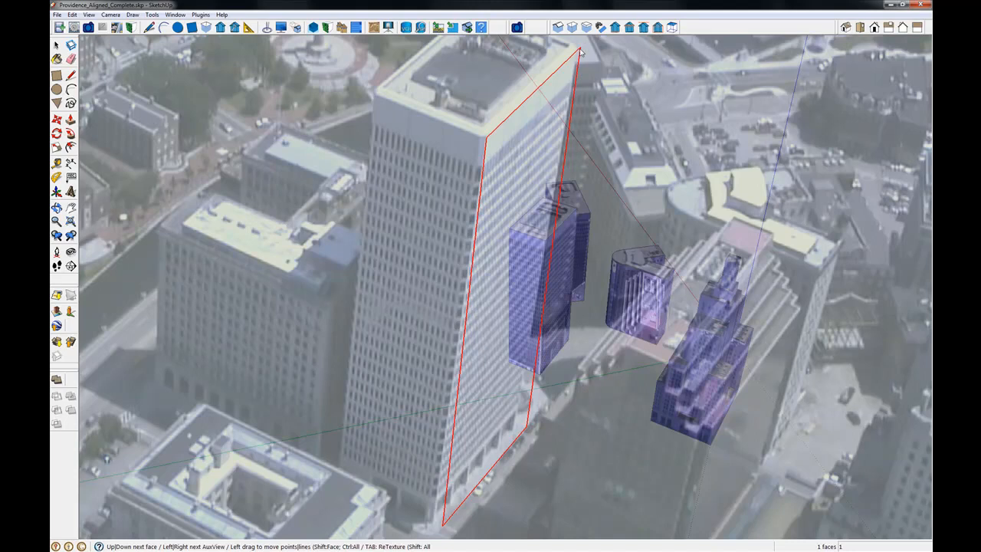
drag(580, 51, 576, 54)
scroll(500, 467, up, 2)
scroll(499, 204, down, 2)
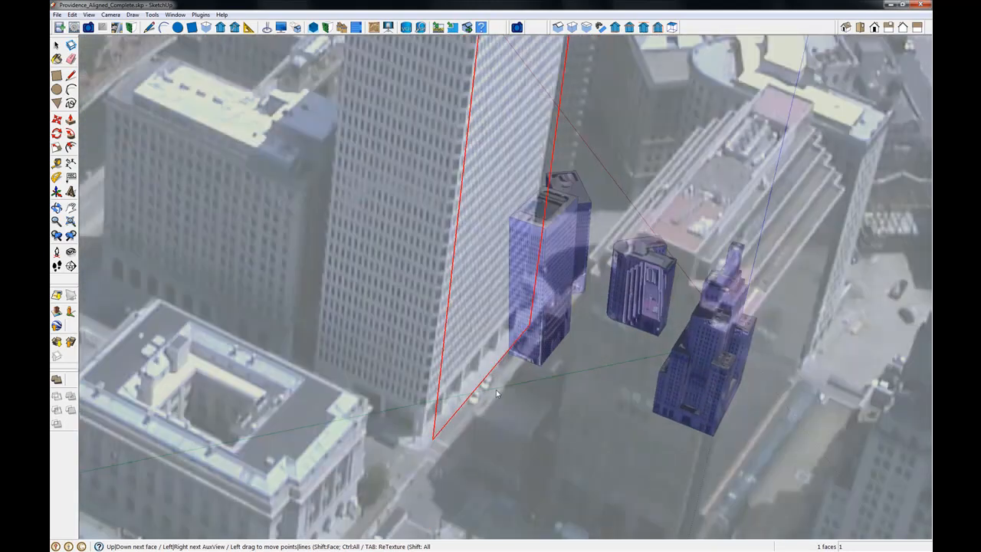
scroll(494, 387, up, 3)
drag(497, 318, 468, 307)
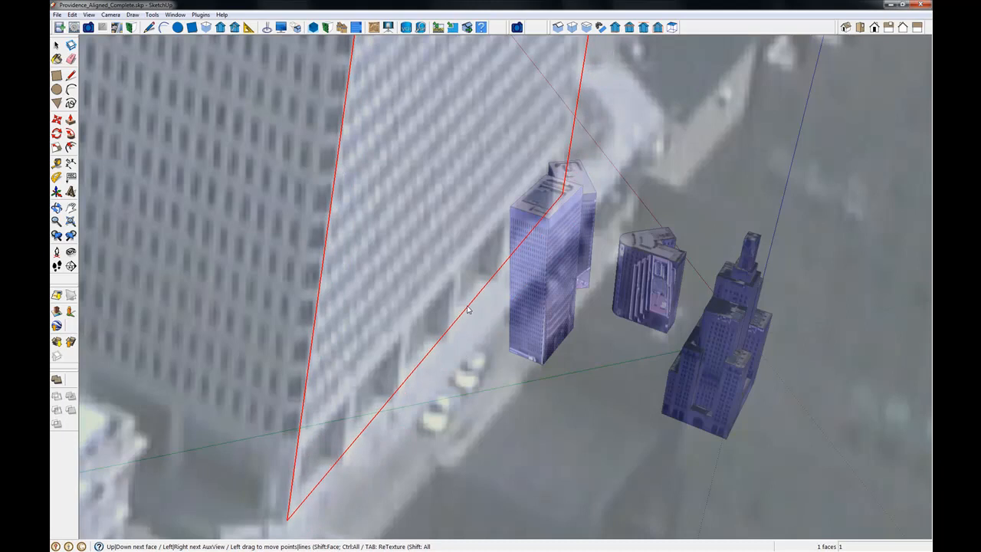
drag(287, 520, 286, 519)
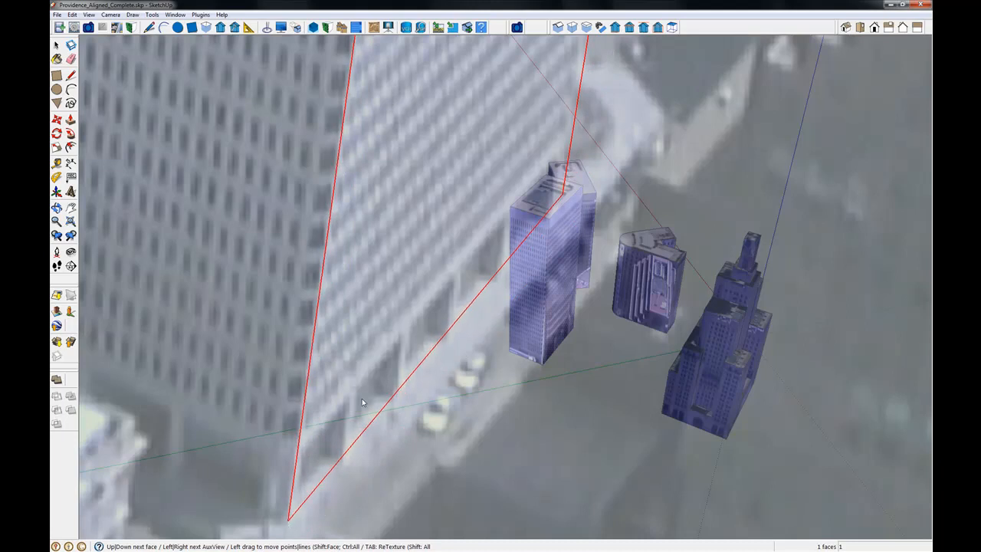
key(Tab)
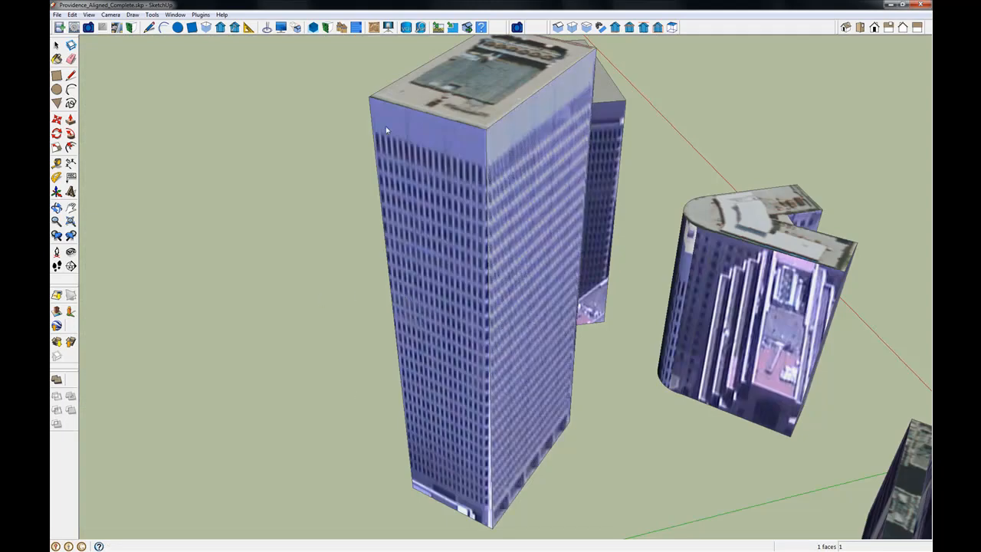
- Copy the retextured wide face's texture onto the opposite wide face of the tall tower
click(342, 27)
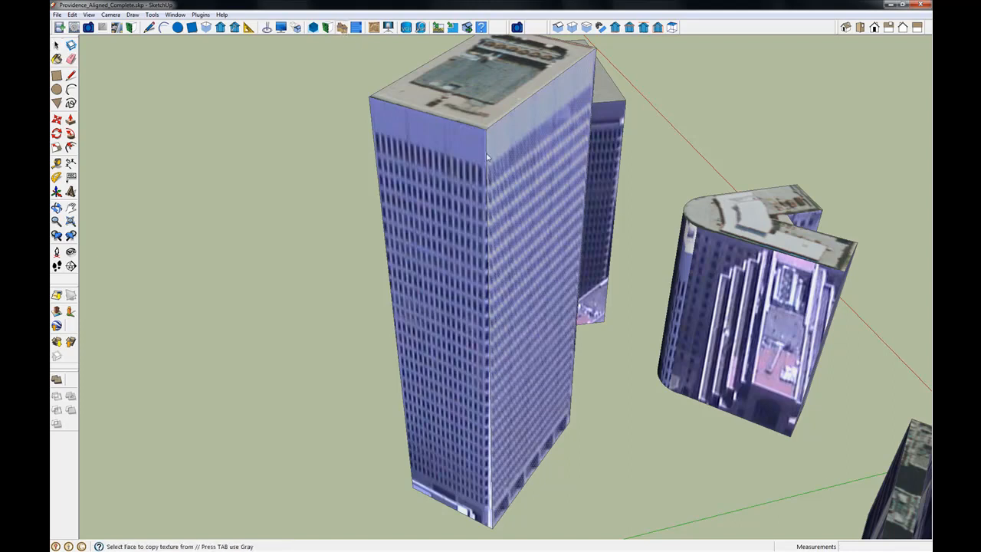
click(469, 295)
click(512, 307)
middle_drag(264, 263, 792, 295)
click(621, 192)
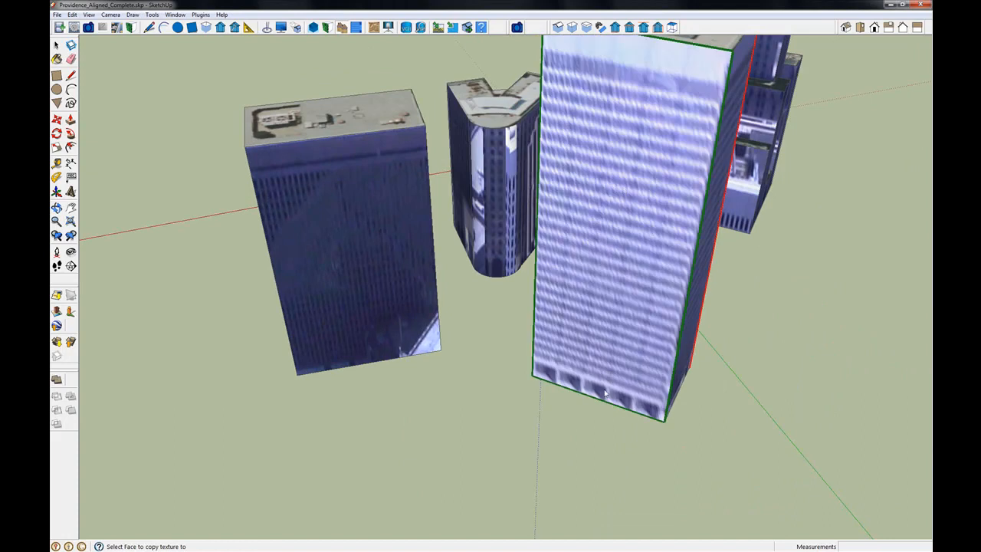
middle_drag(736, 272, 422, 304)
middle_drag(770, 309, 409, 273)
middle_drag(774, 321, 292, 287)
scroll(490, 276, down, 6)
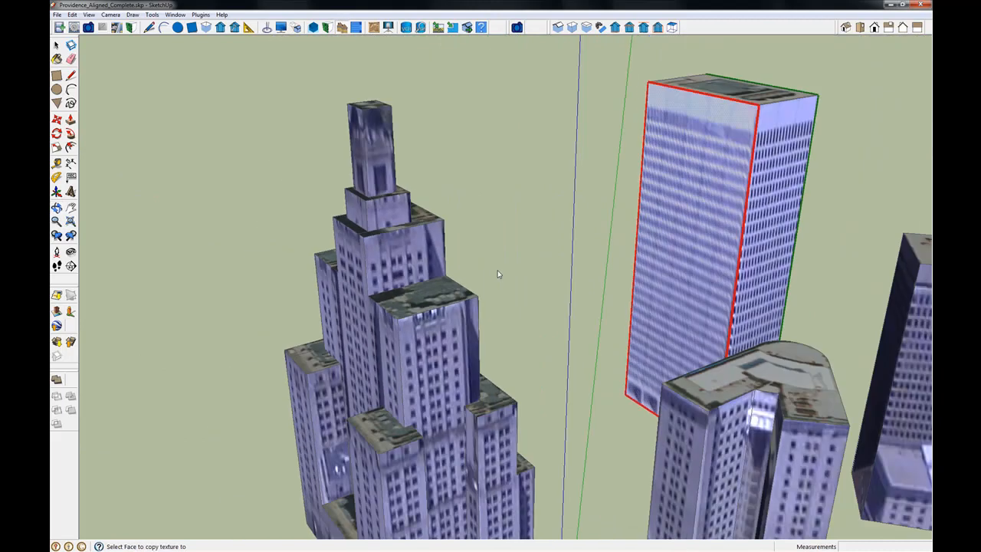
key(space)
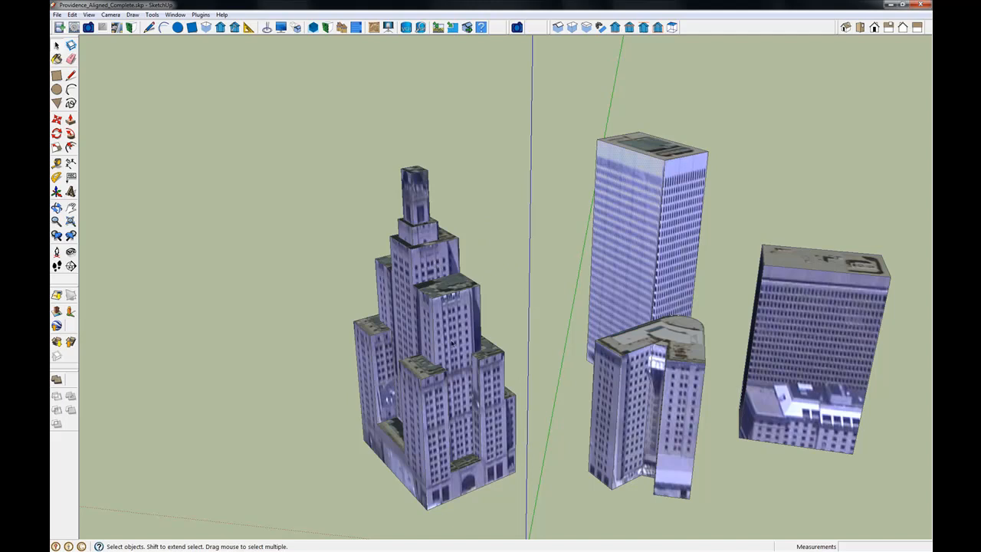
- Select the stepped tower and display the sight lines linking its faces to the surrounding aerial photos
scroll(452, 341, down, 2)
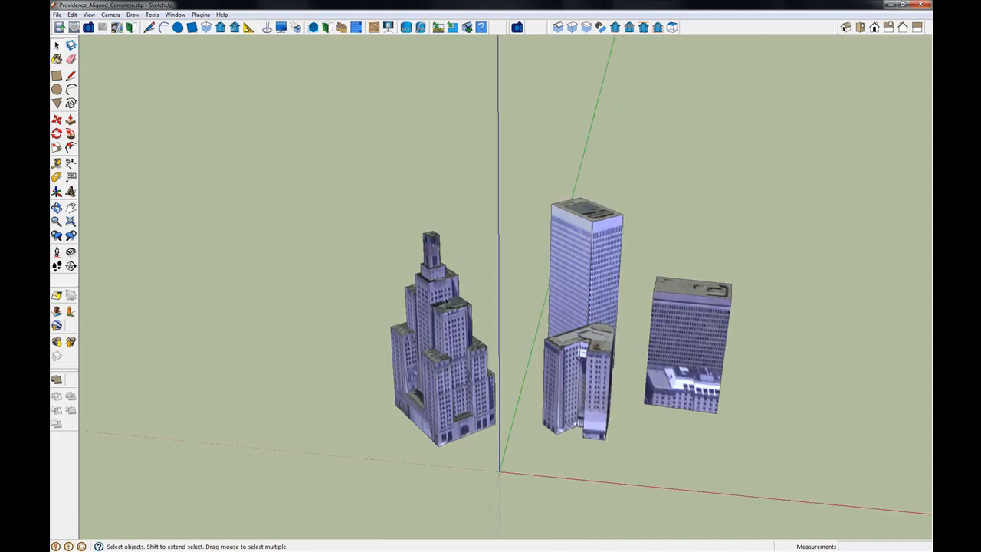
click(444, 294)
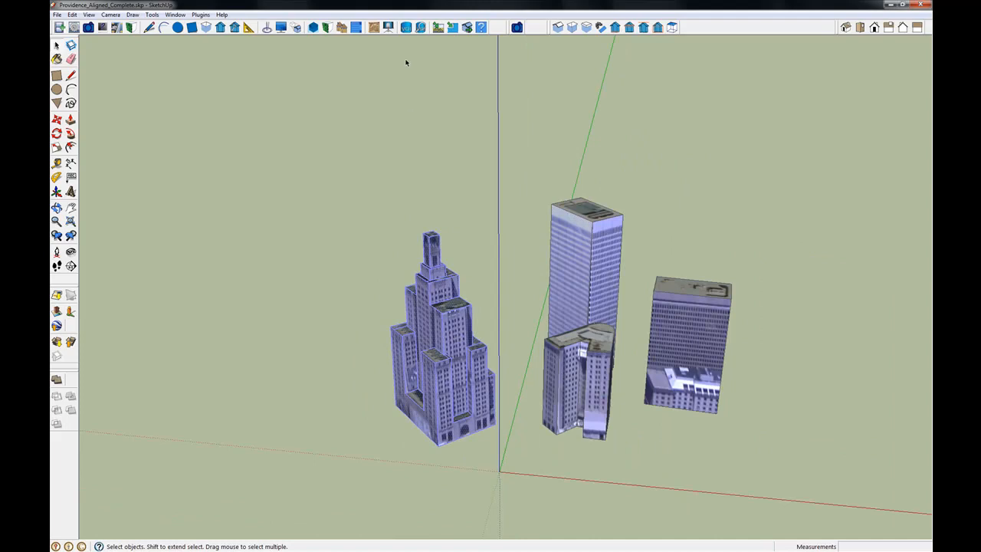
click(374, 27)
middle_drag(515, 213, 442, 310)
middle_drag(519, 300, 448, 326)
scroll(471, 229, down, 4)
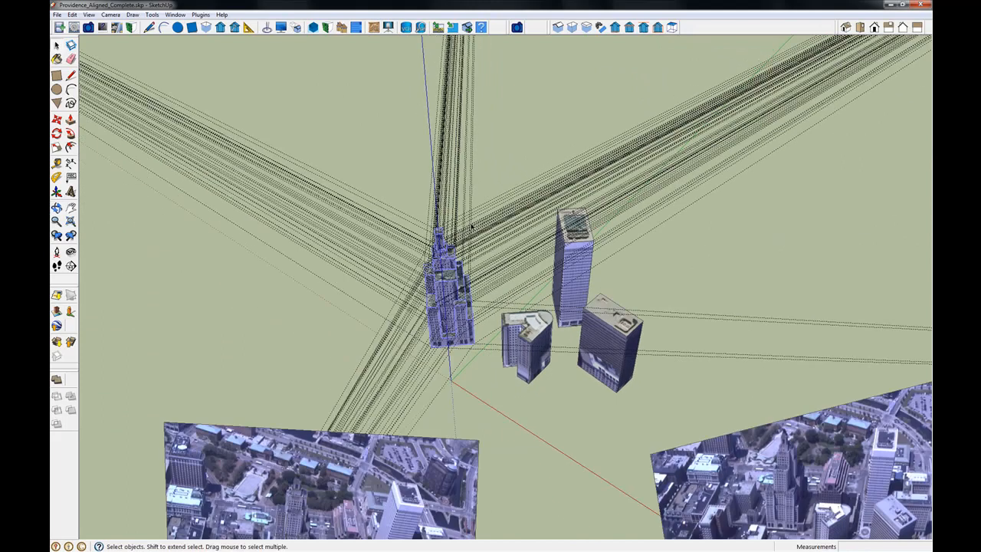
scroll(401, 336, down, 3)
scroll(428, 297, up, 5)
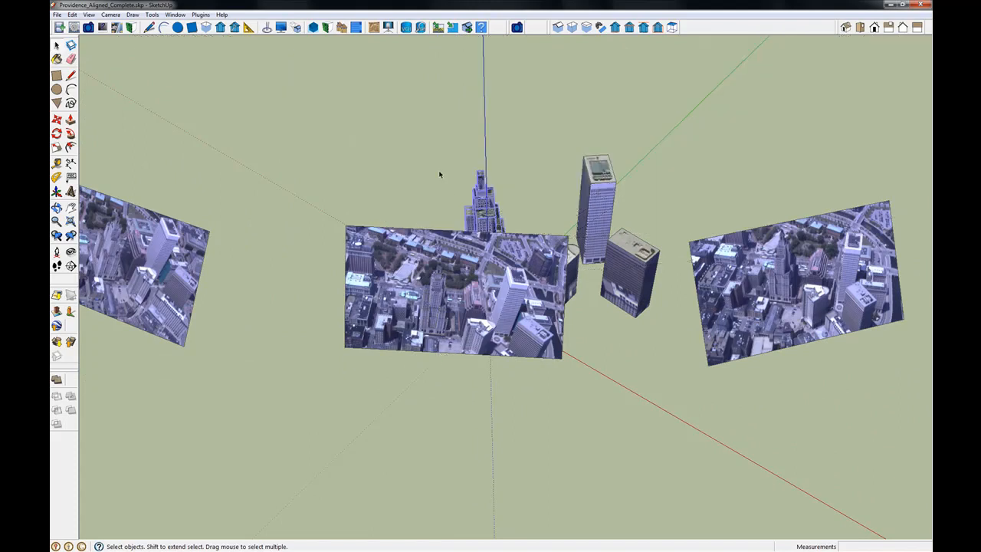
- Select the aerial photo in front of the stepped tower, open the faces it textures for editing, and show all their outlines
click(424, 272)
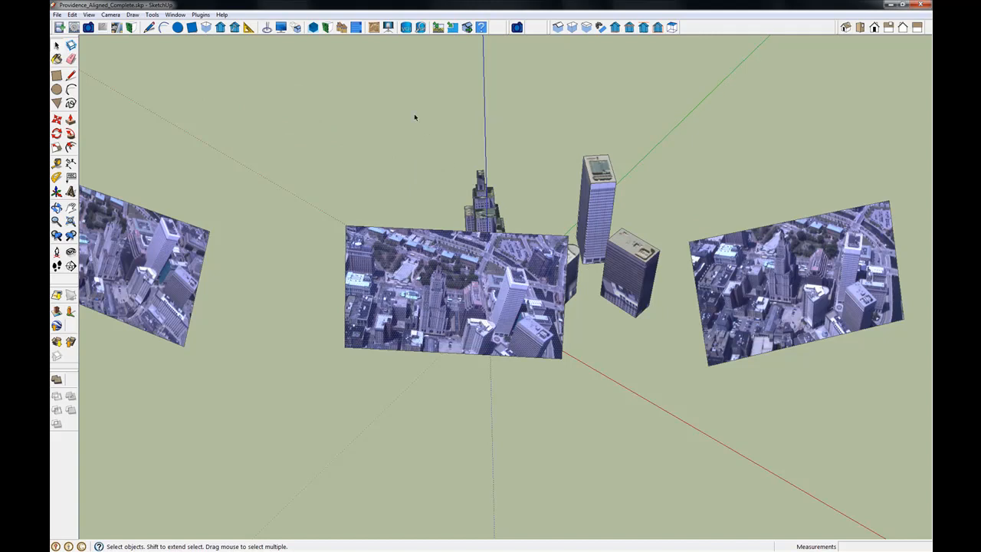
click(328, 27)
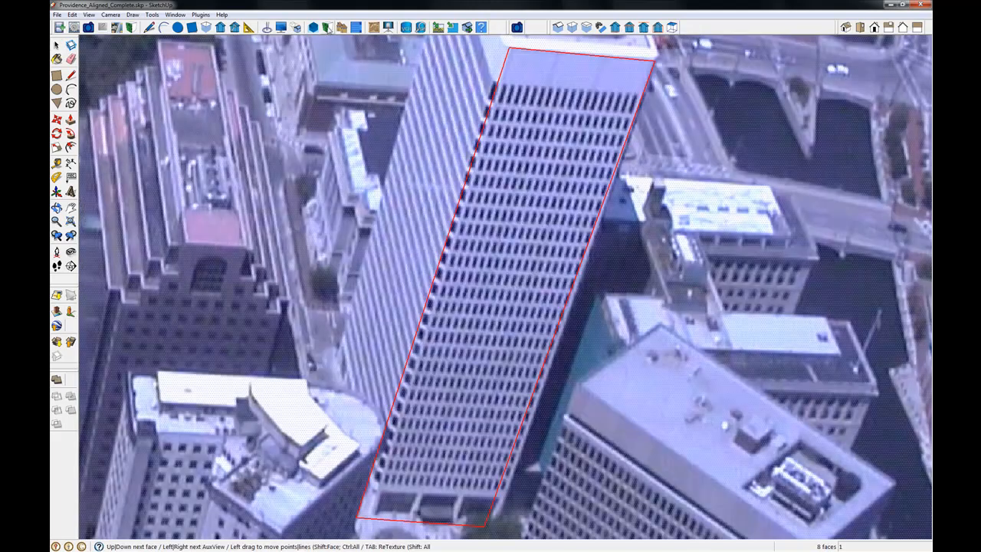
scroll(575, 295, down, 5)
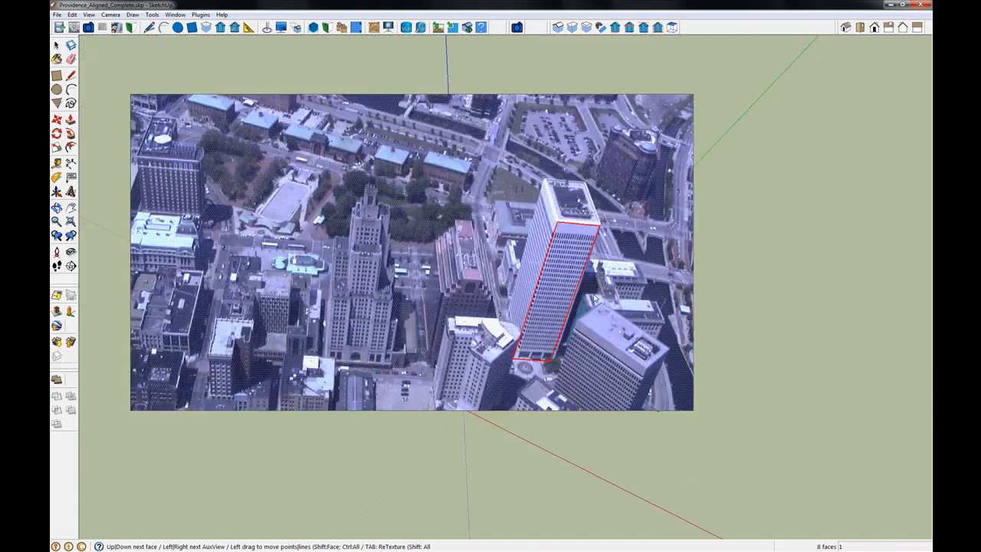
scroll(607, 311, down, 1)
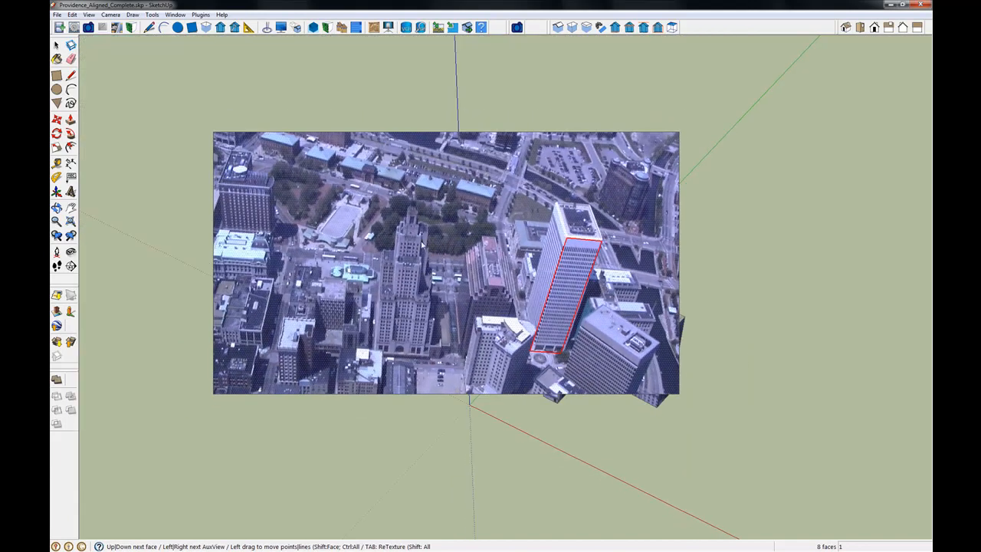
scroll(426, 247, up, 2)
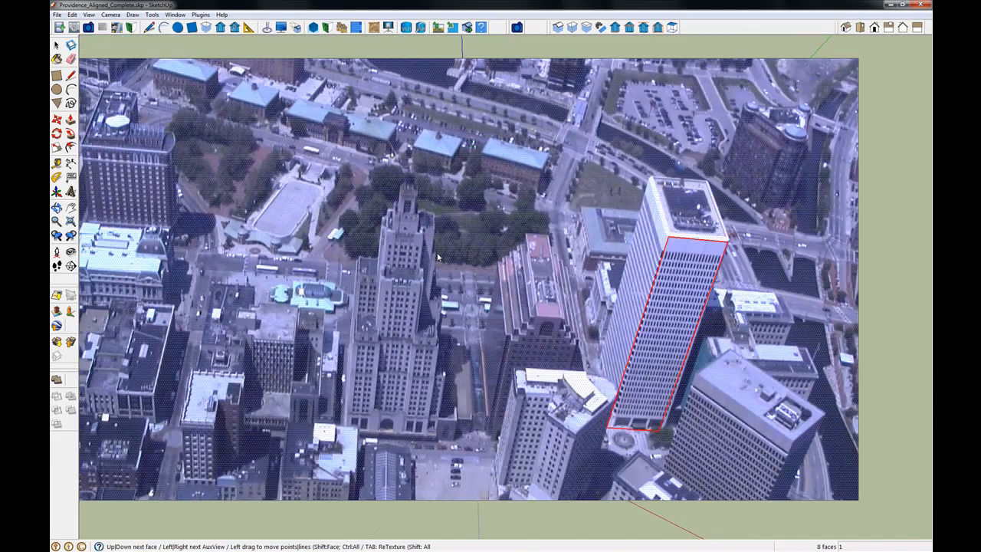
key(ctrl)
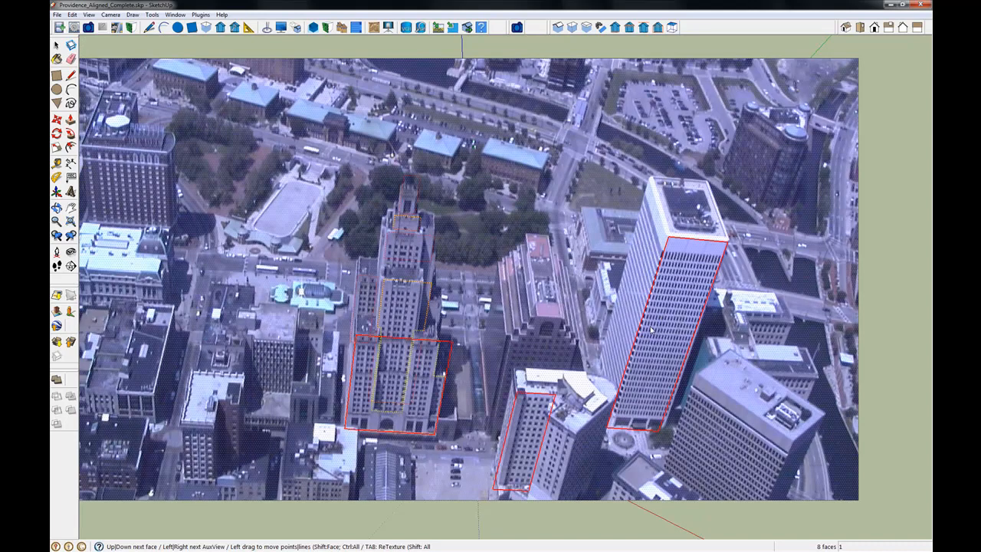
- Shift the base edge of the tall tower's narrow-face outline to match the photo and retexture the face
mouse_move(651, 329)
mouse_down()
mouse_move(669, 315)
mouse_move(652, 334)
mouse_up()
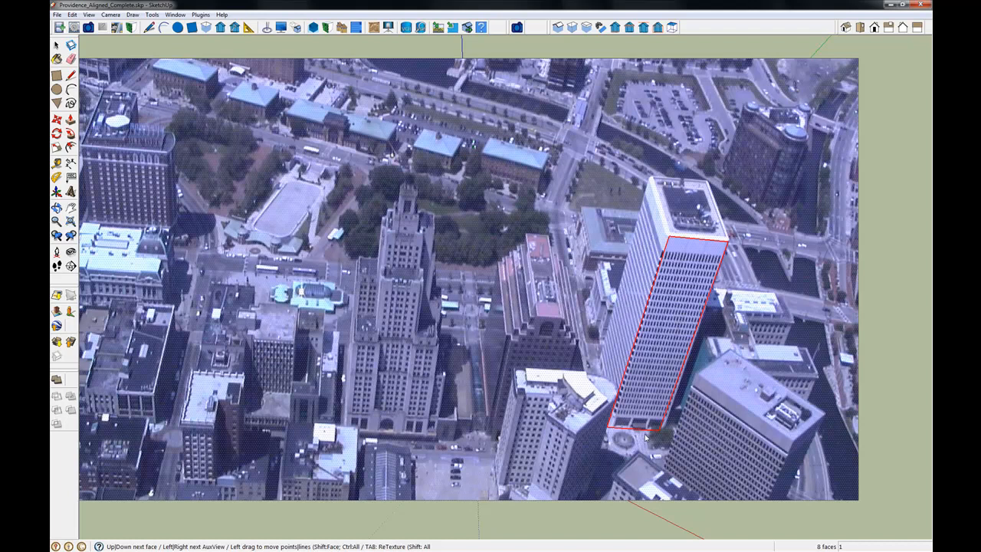
drag(640, 429, 643, 428)
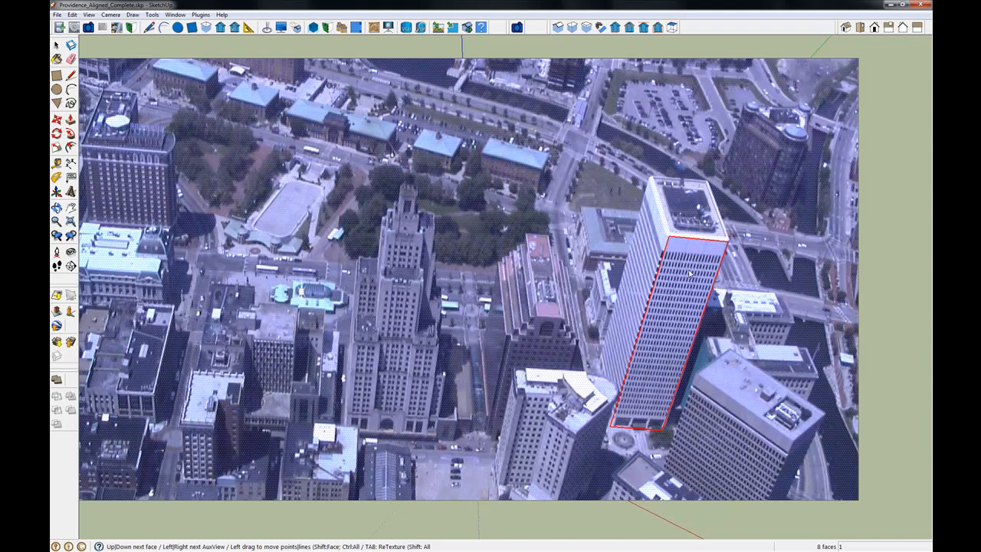
key(Tab)
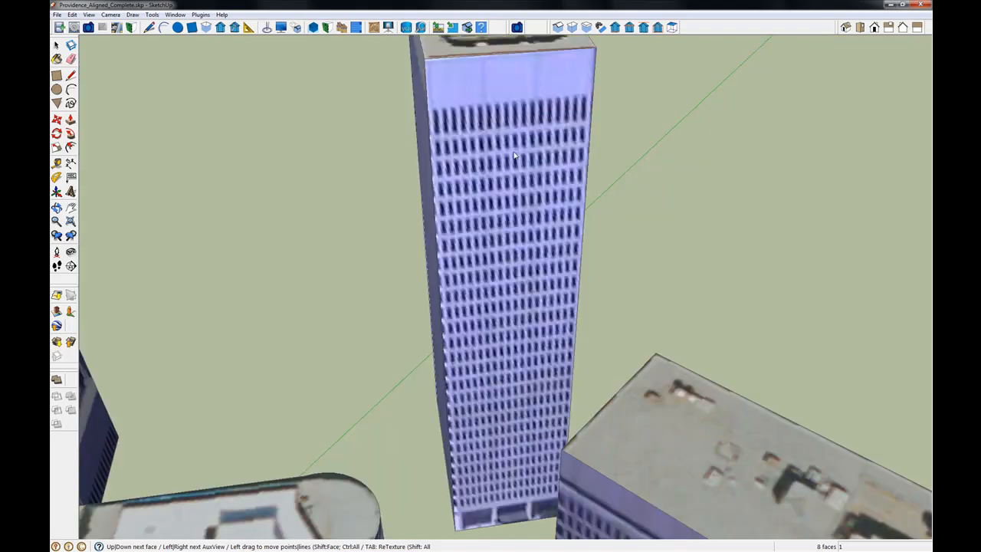
scroll(498, 292, down, 2)
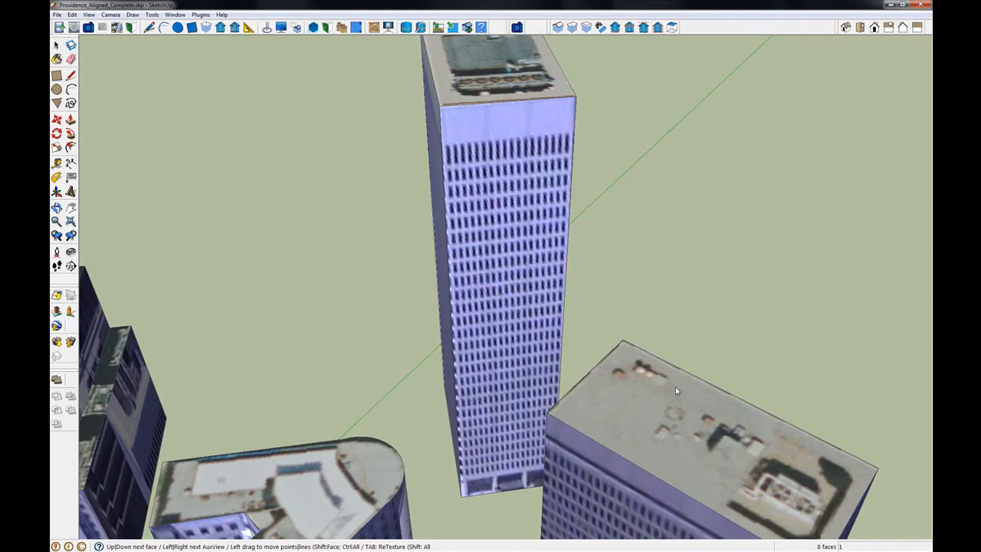
- Adjust the base and one long side of the outline for the V-shaped building's recessed face to match the photo, and retexture it
key(Down)
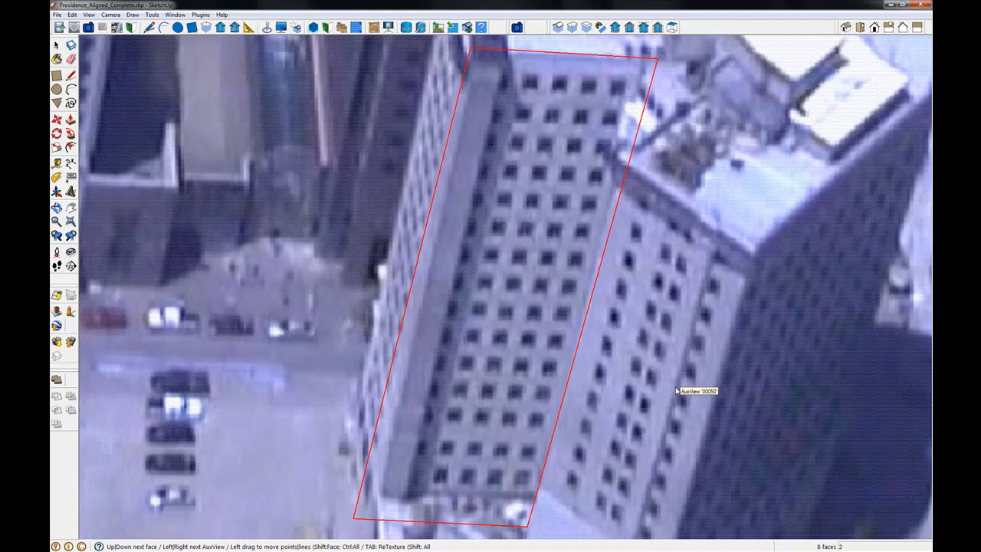
scroll(506, 366, down, 1)
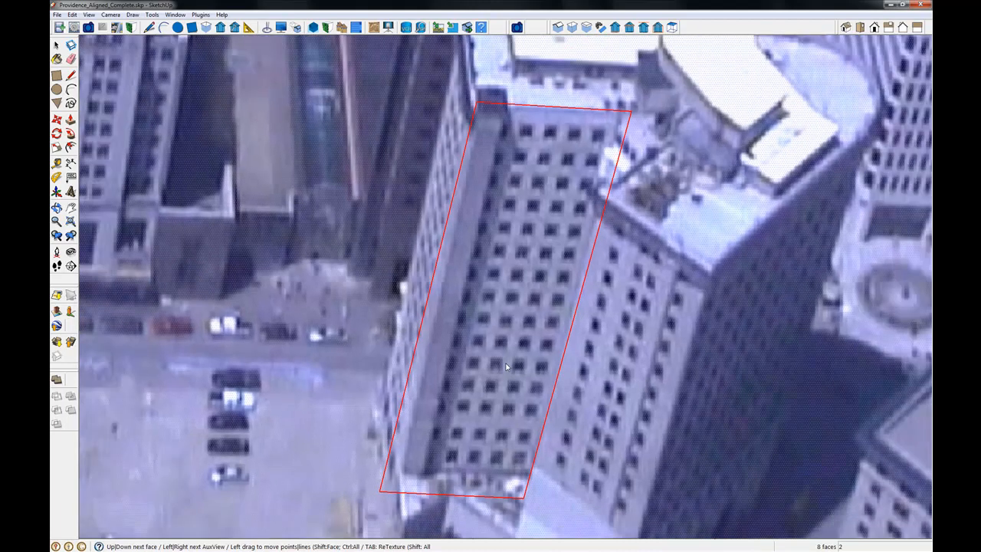
scroll(506, 366, down, 4)
scroll(506, 365, up, 3)
scroll(506, 366, down, 1)
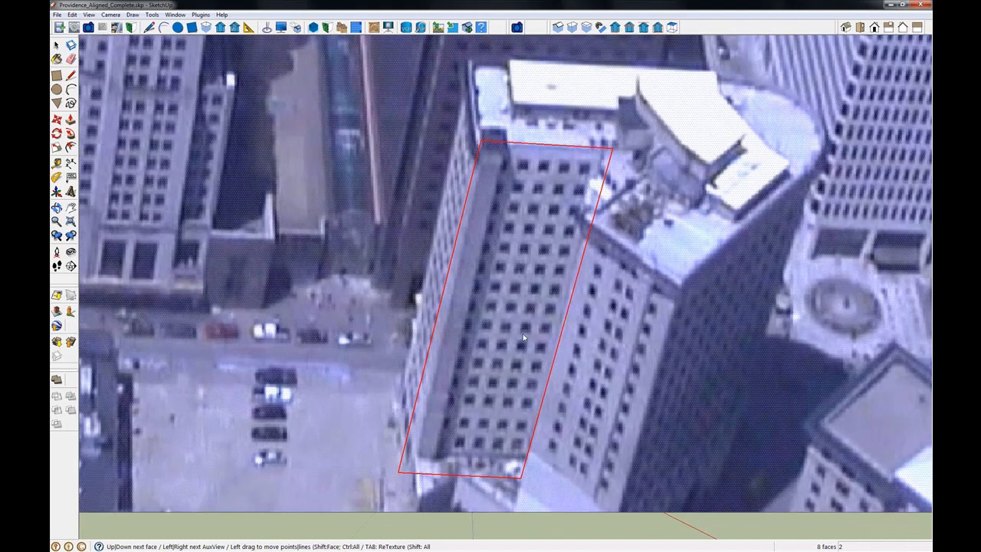
key(ctrl)
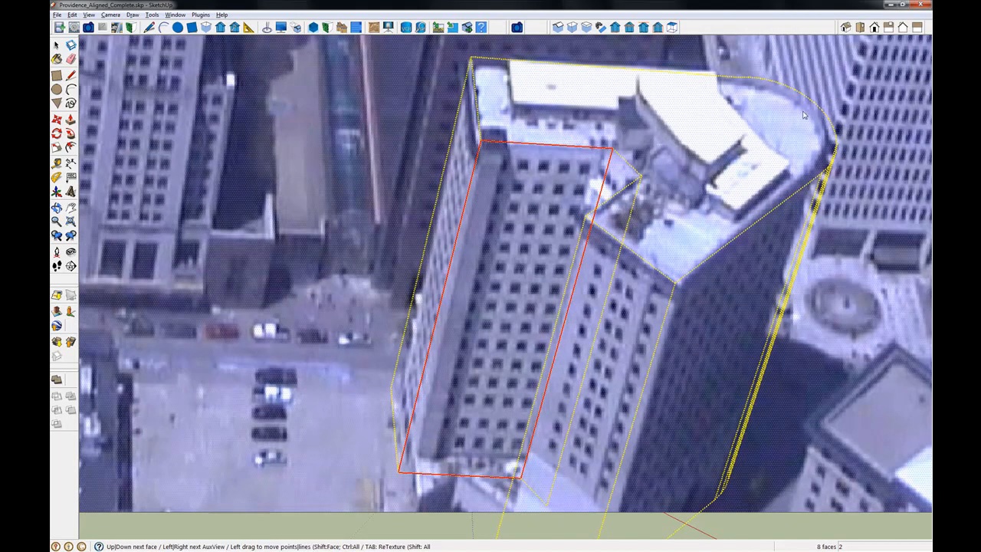
key(alt)
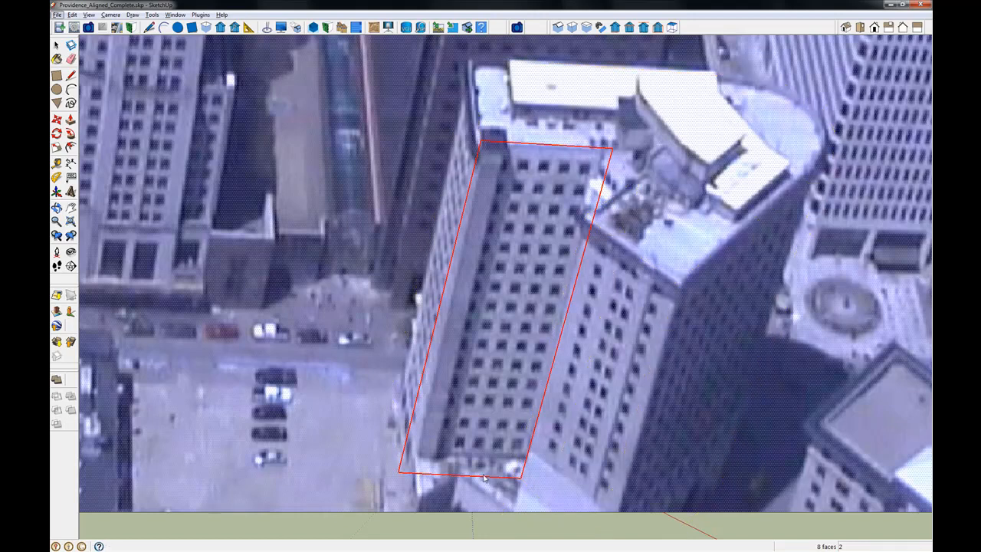
drag(483, 478, 500, 469)
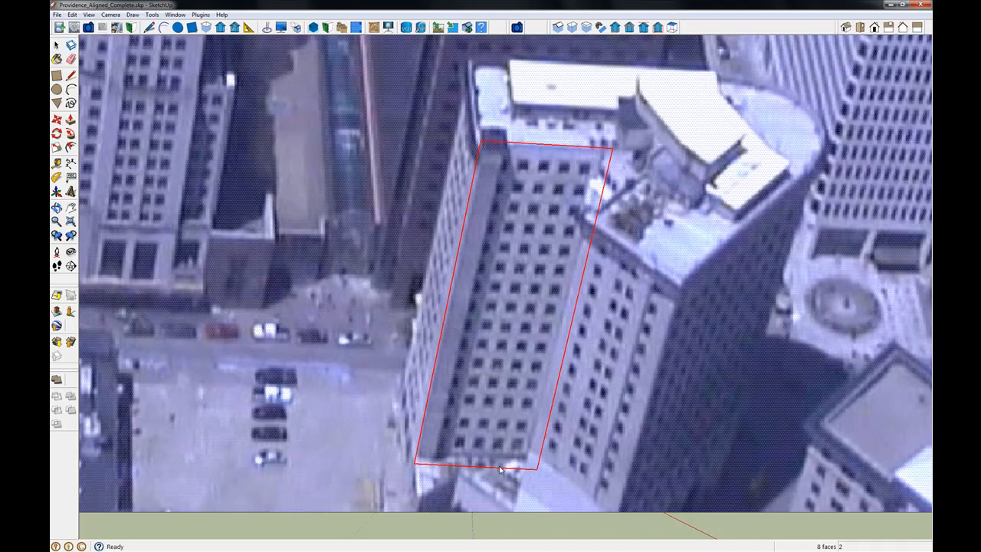
drag(575, 321, 567, 320)
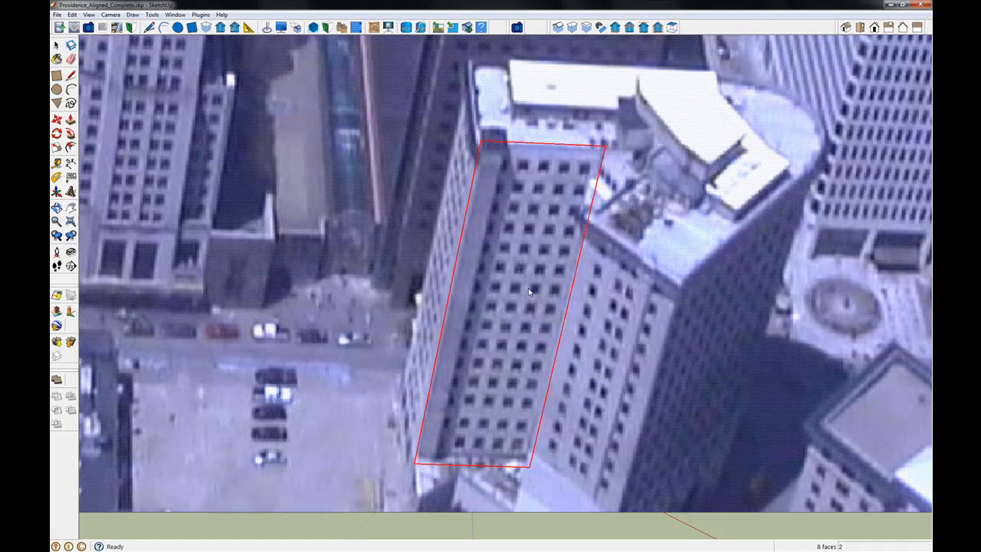
key(Return)
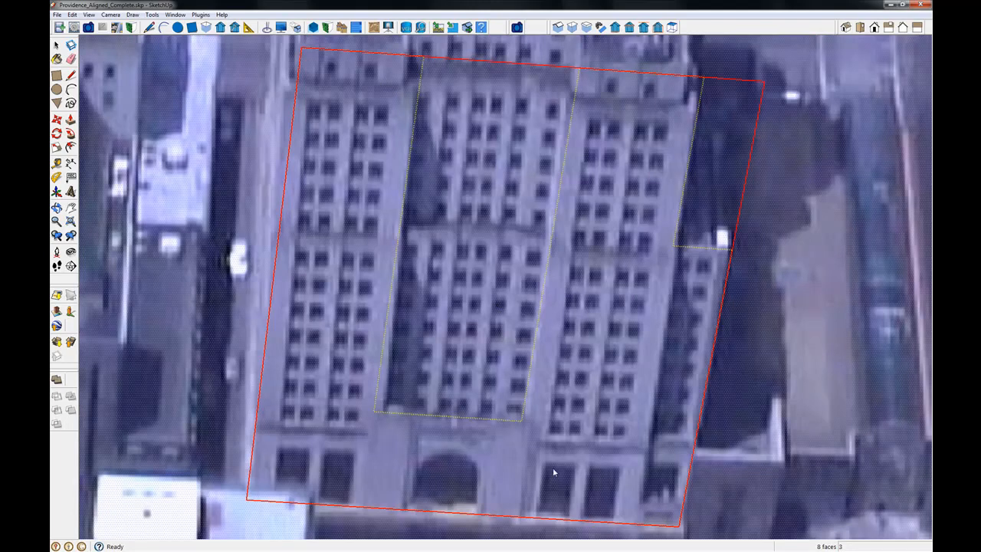
- Realign the side and top edges of the stepped tower's arched-entrance face outline with the photo and retexture the face
mouse_move(738, 224)
mouse_down()
mouse_move(839, 220)
mouse_move(745, 225)
mouse_up()
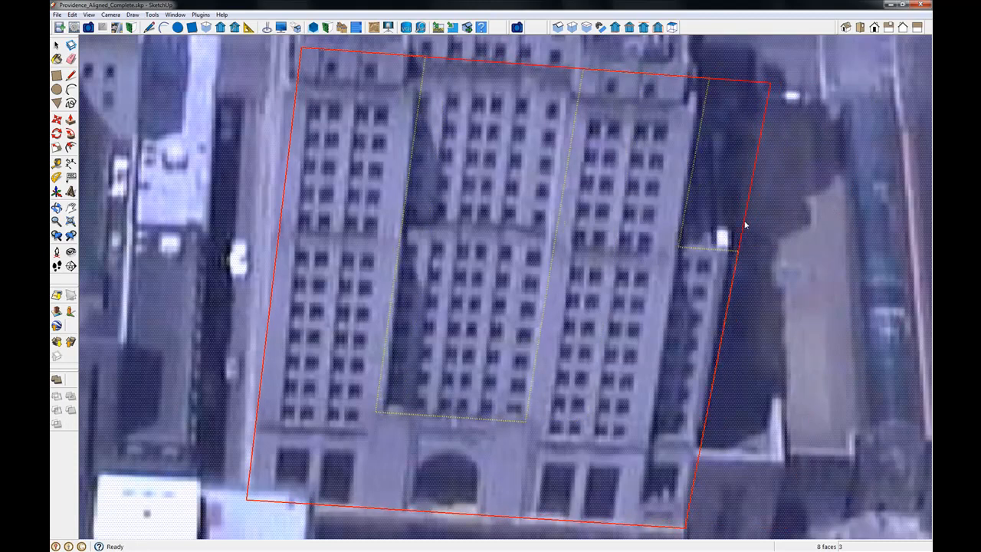
mouse_move(571, 73)
mouse_down()
mouse_move(539, 65)
mouse_move(582, 72)
mouse_move(557, 75)
mouse_up()
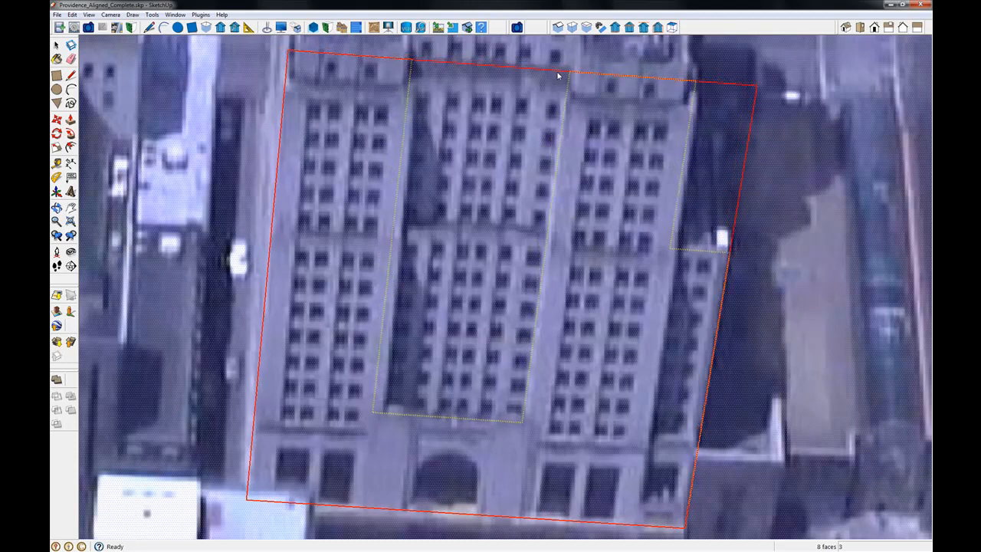
middle_drag(550, 245, 546, 316)
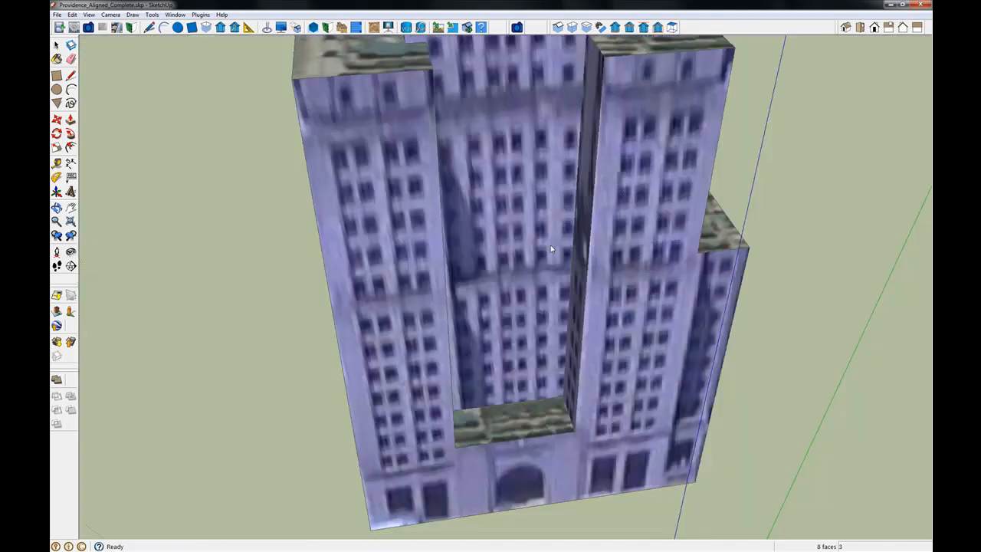
- Go to the stepped tower's partly hidden narrow face, compare the surrounding outlines, and switch its source photo to 00060
key(Right)
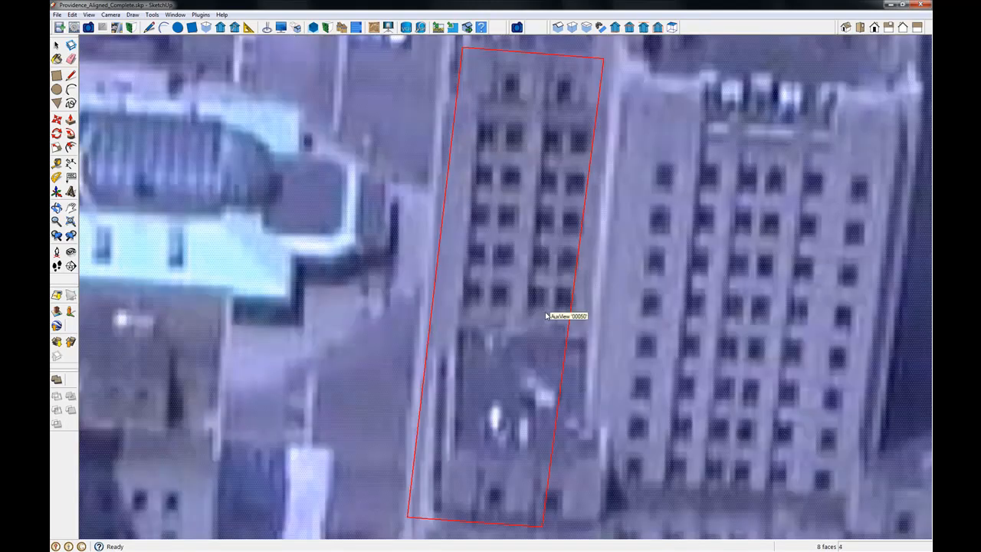
scroll(546, 314, down, 5)
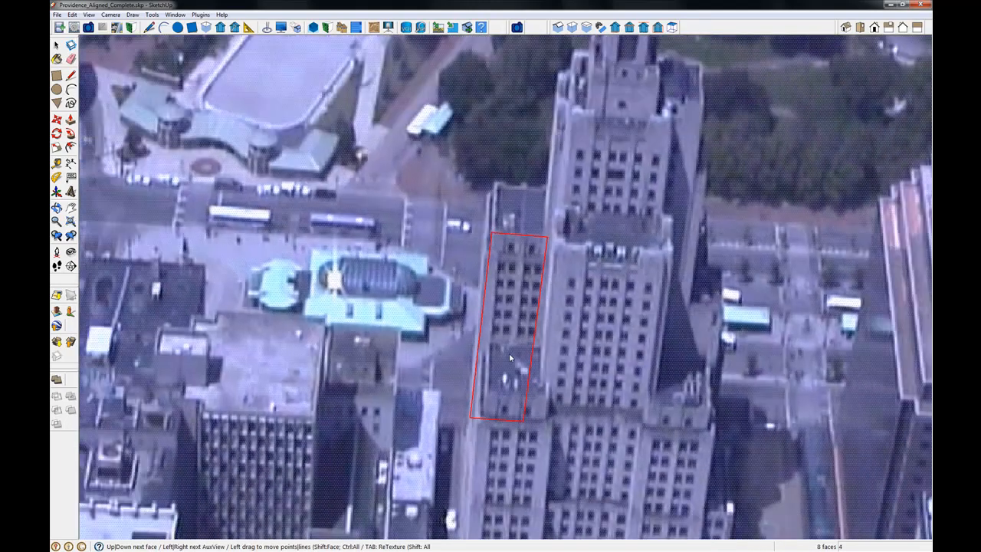
key(ctrl)
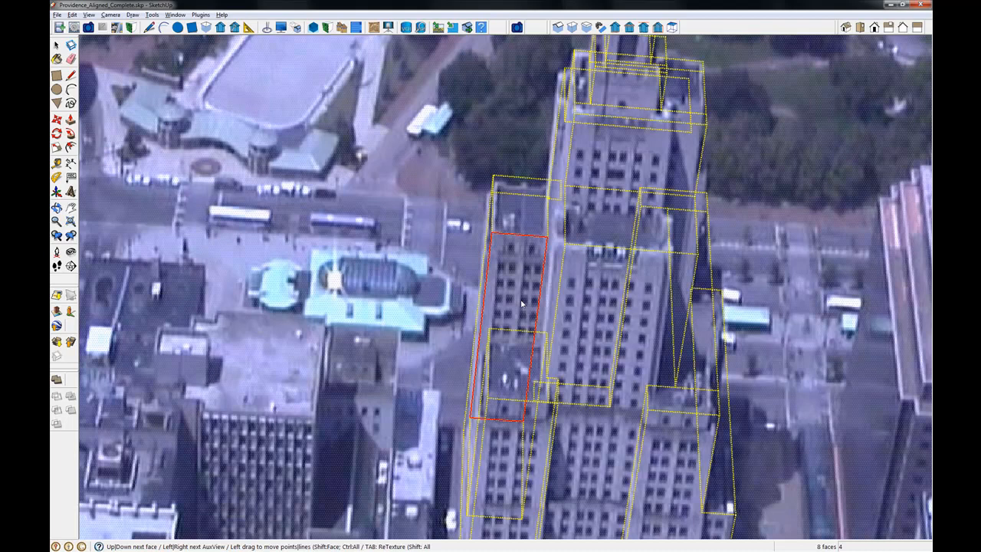
key(alt)
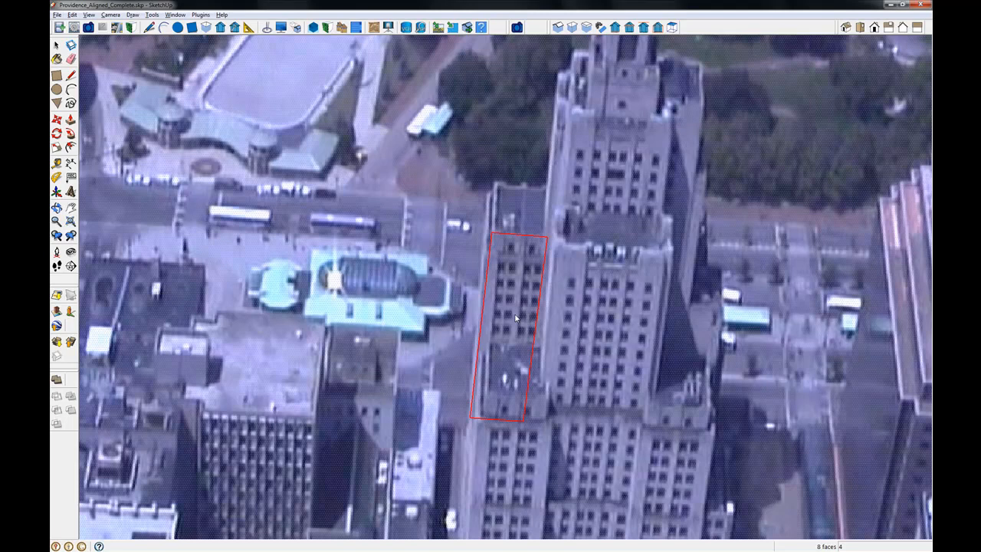
scroll(519, 316, up, 5)
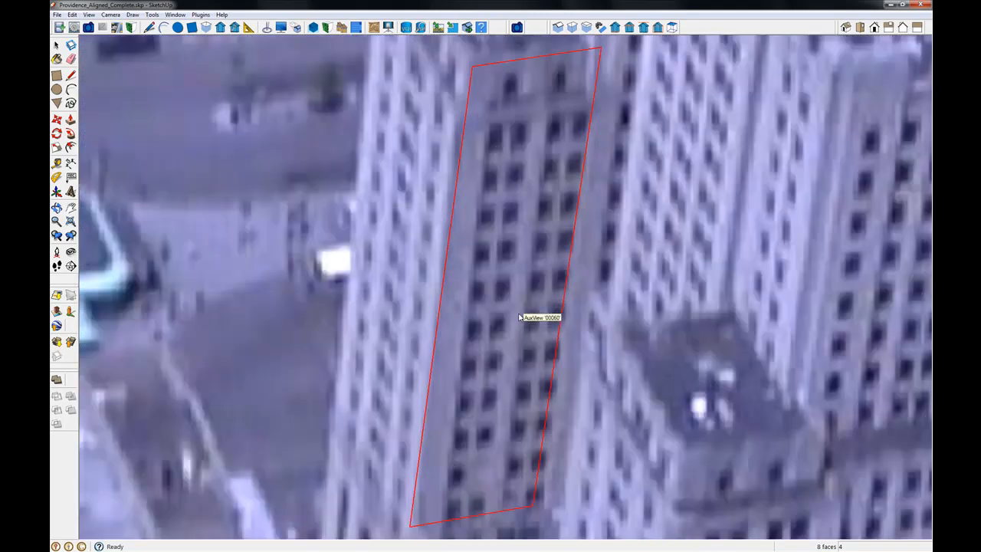
- Nudge the base and side edges of the narrow face's outline to match photo 00060 and retexture the face
scroll(519, 316, down, 3)
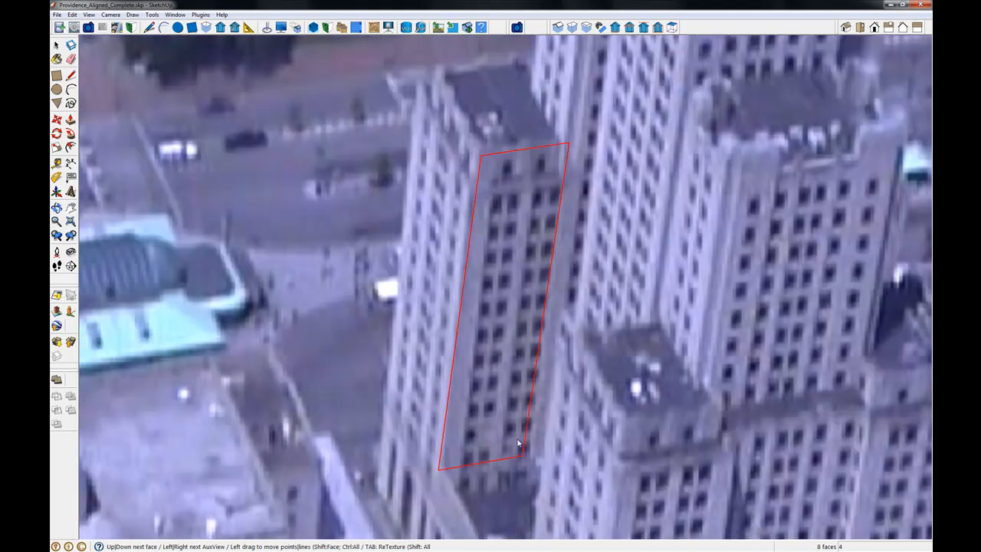
drag(509, 463, 512, 467)
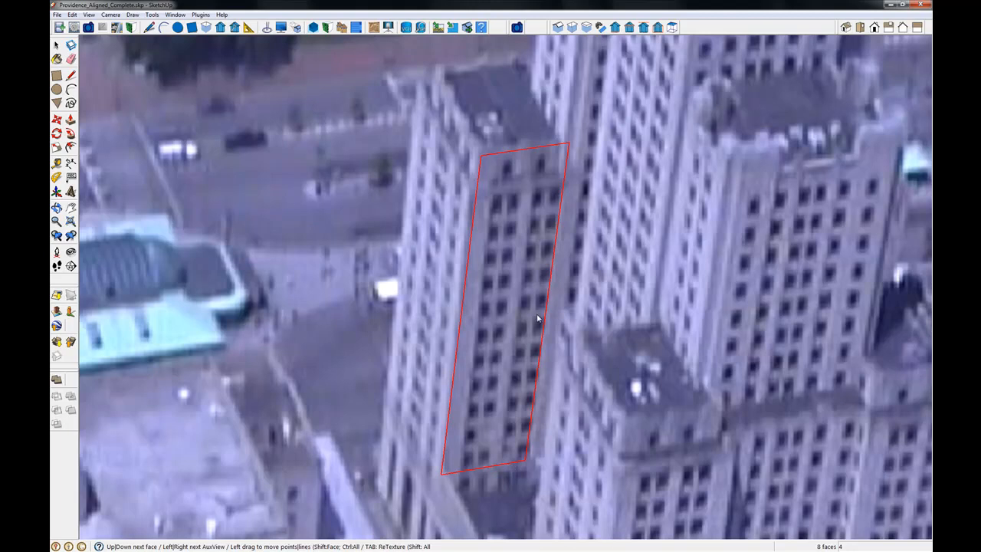
drag(545, 305, 549, 304)
scroll(538, 310, down, 10)
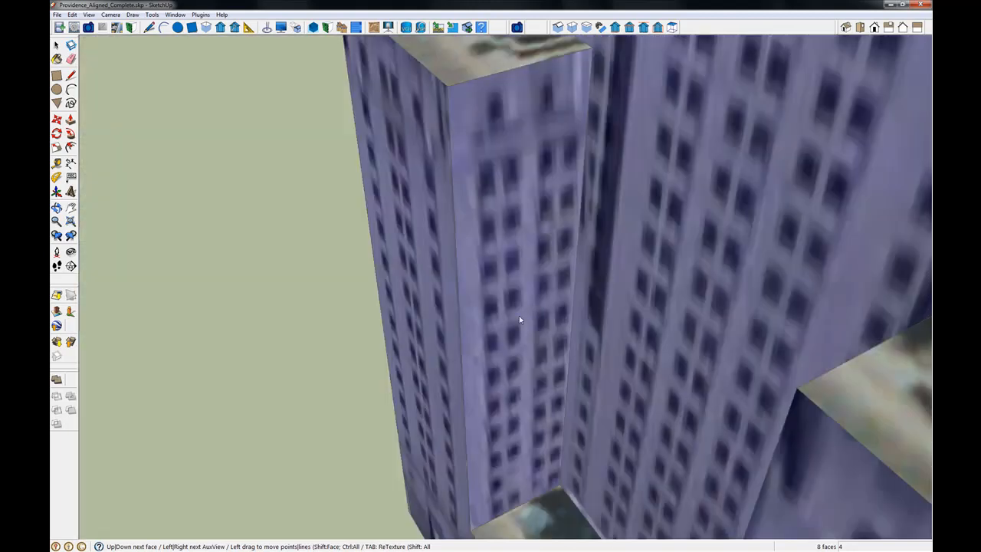
- Display the sight lines from the V-shaped building's rounded corner to the surrounding aerial photos, and remove them after checking
scroll(448, 335, down, 2)
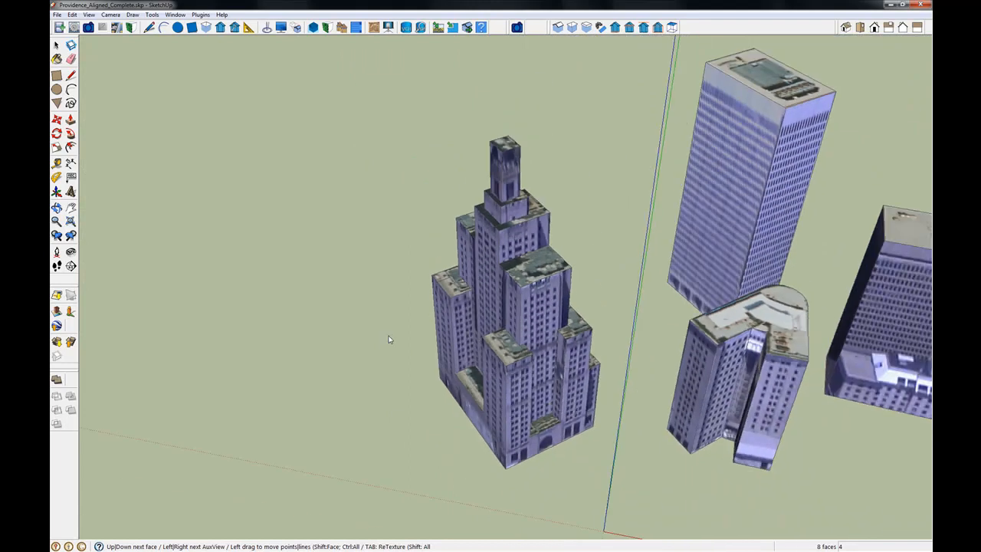
middle_drag(519, 435, 606, 431)
scroll(389, 399, down, 3)
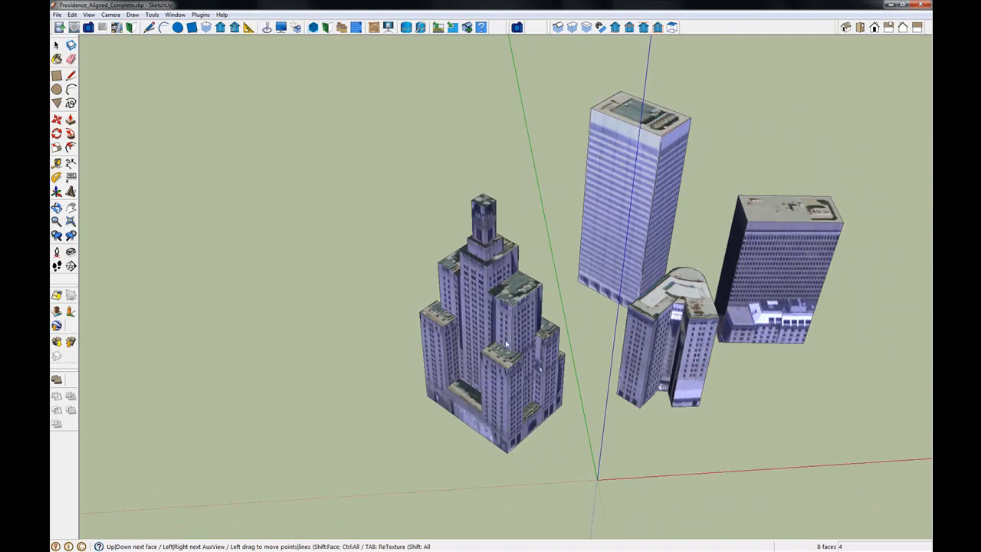
scroll(529, 391, down, 3)
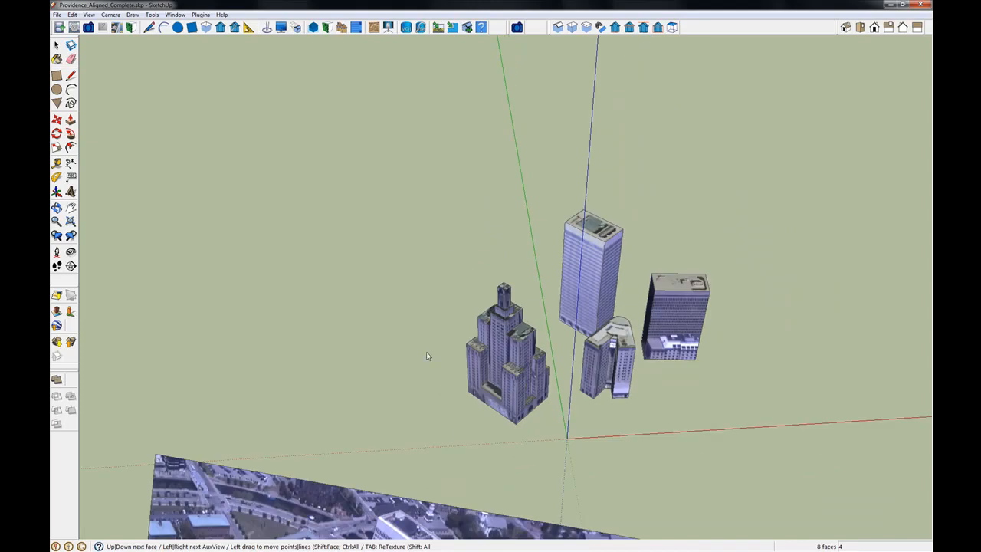
middle_drag(720, 404, 572, 364)
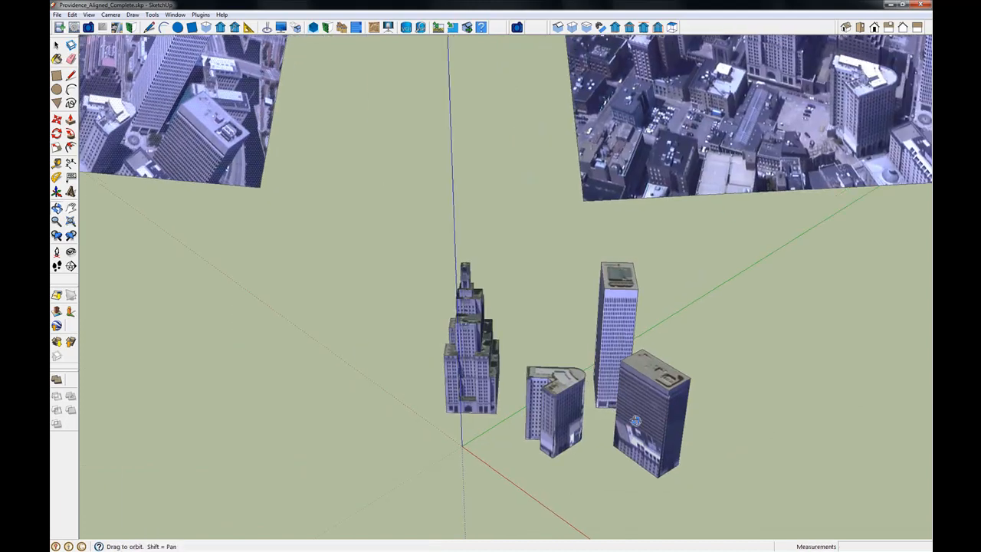
middle_drag(230, 430, 220, 368)
middle_drag(555, 413, 389, 397)
scroll(388, 387, up, 3)
scroll(389, 387, up, 3)
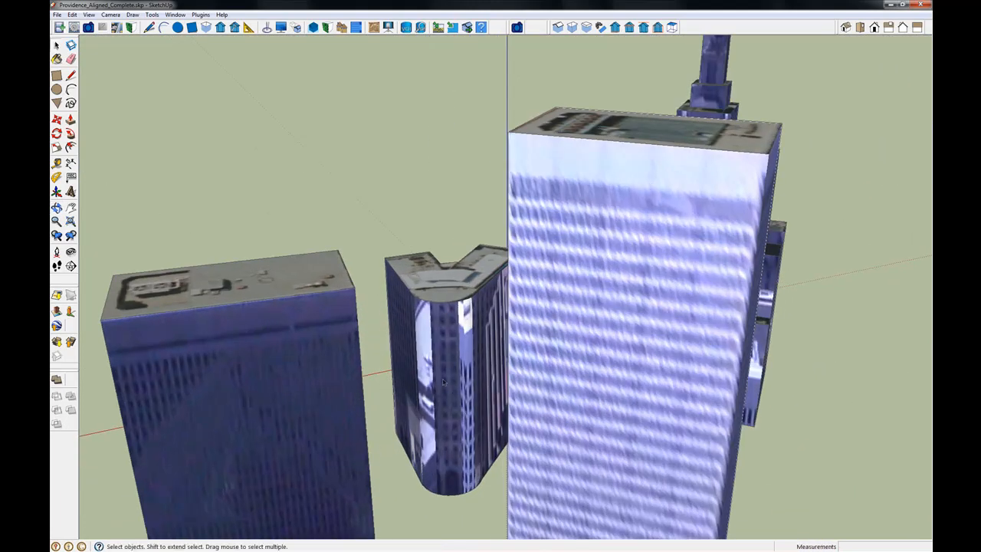
click(374, 29)
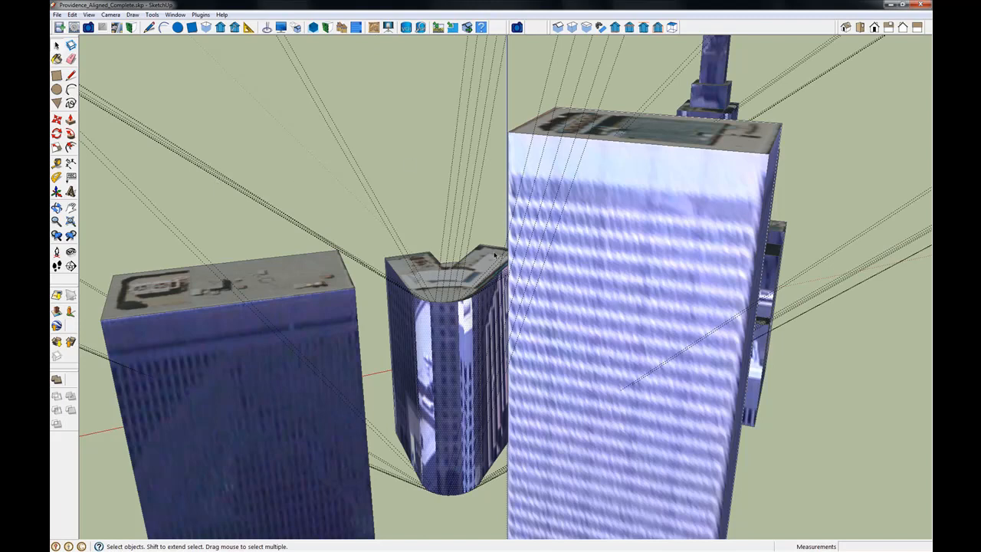
scroll(507, 297, down, 10)
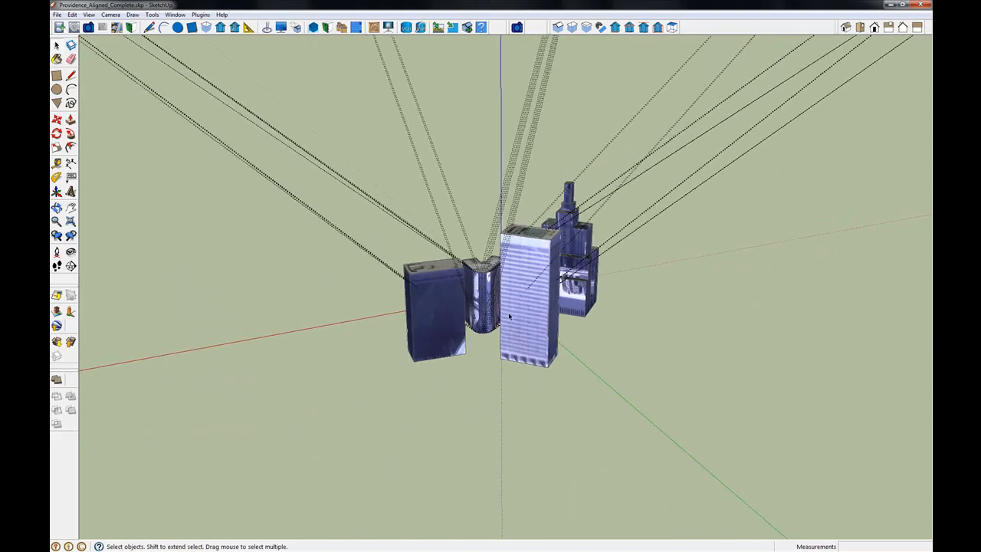
scroll(508, 310, down, 3)
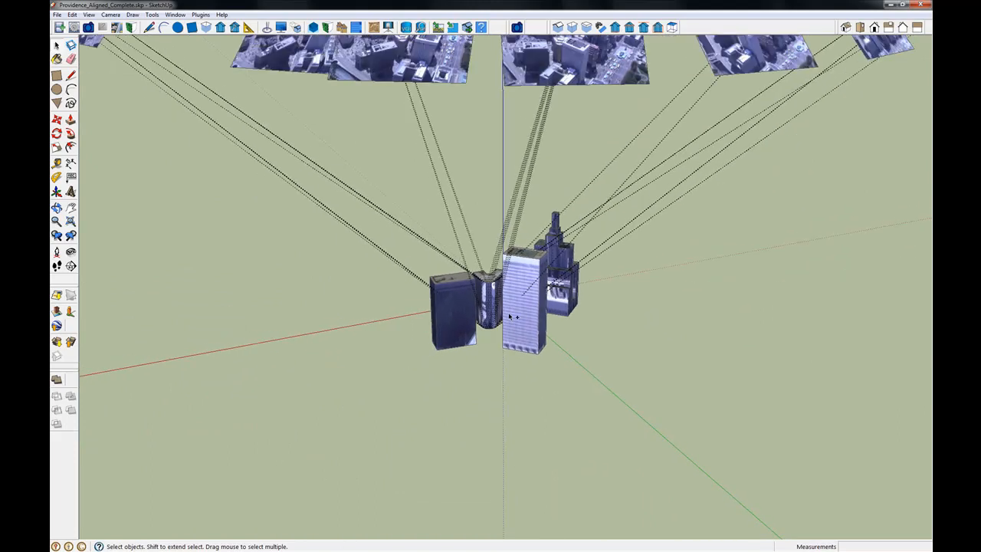
key(ctrl+z)
- Select the aerial photo facing the V-shaped building's rounded corner and open the corner's faces for outline editing
scroll(503, 368, down, 1)
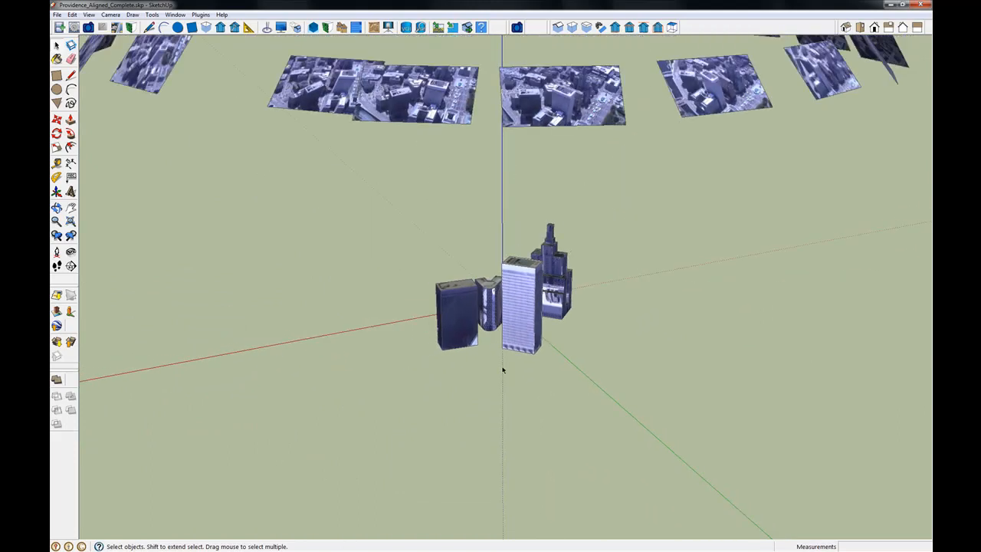
scroll(503, 370, down, 2)
scroll(433, 264, up, 4)
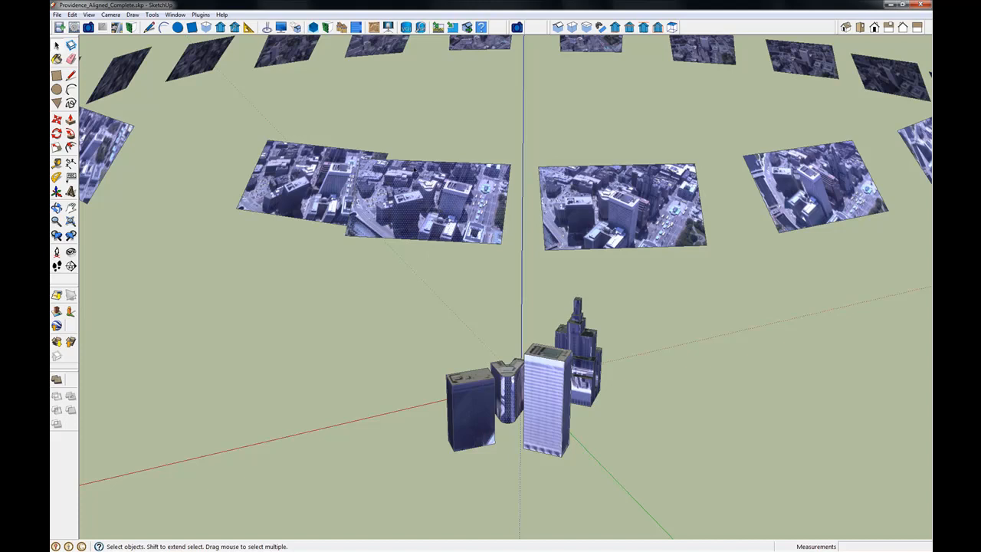
click(329, 28)
scroll(435, 271, down, 4)
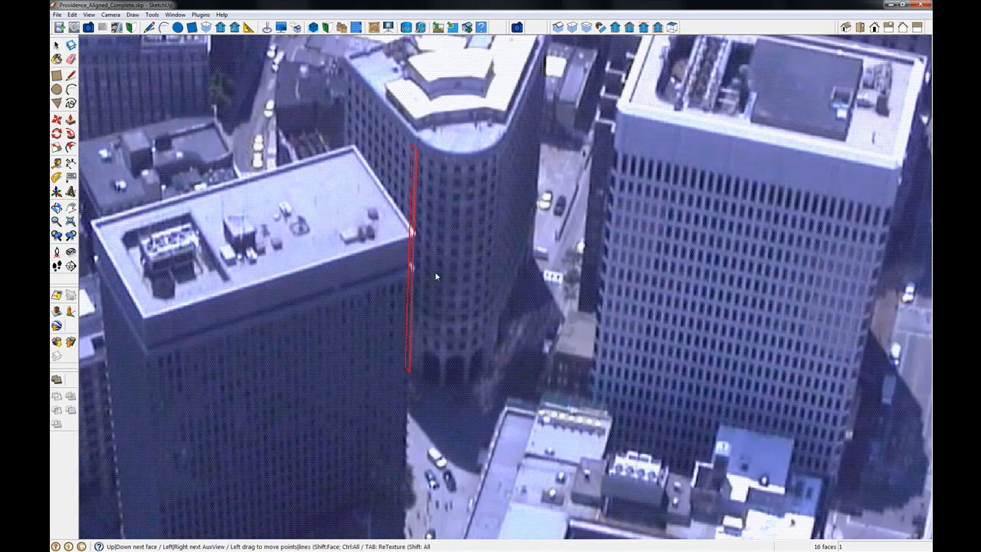
- Move all the rounded corner's face outlines together to match the photo, retexture them, and review the buildings
key(ctrl)
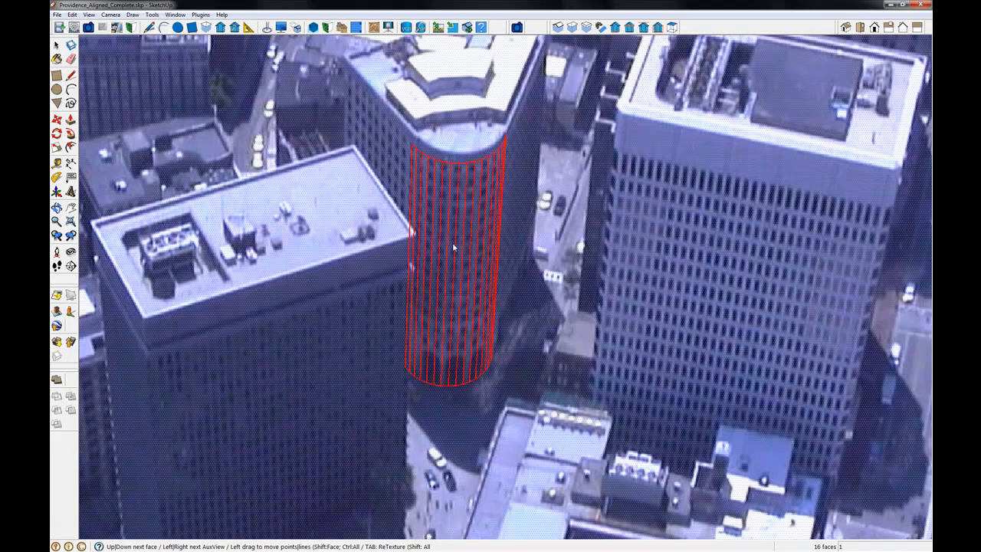
mouse_move(450, 267)
mouse_down()
mouse_move(454, 238)
mouse_move(466, 266)
mouse_move(454, 260)
mouse_up()
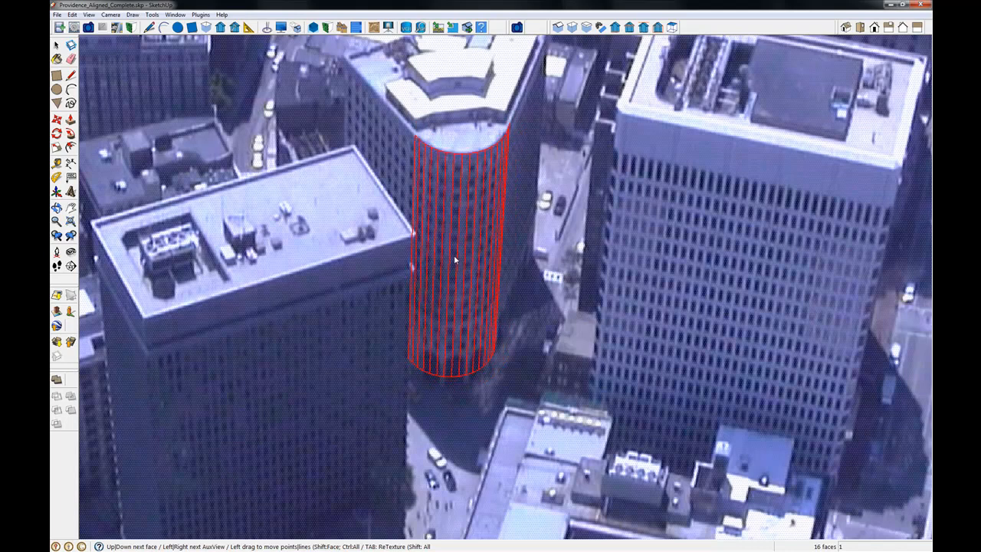
key(Tab)
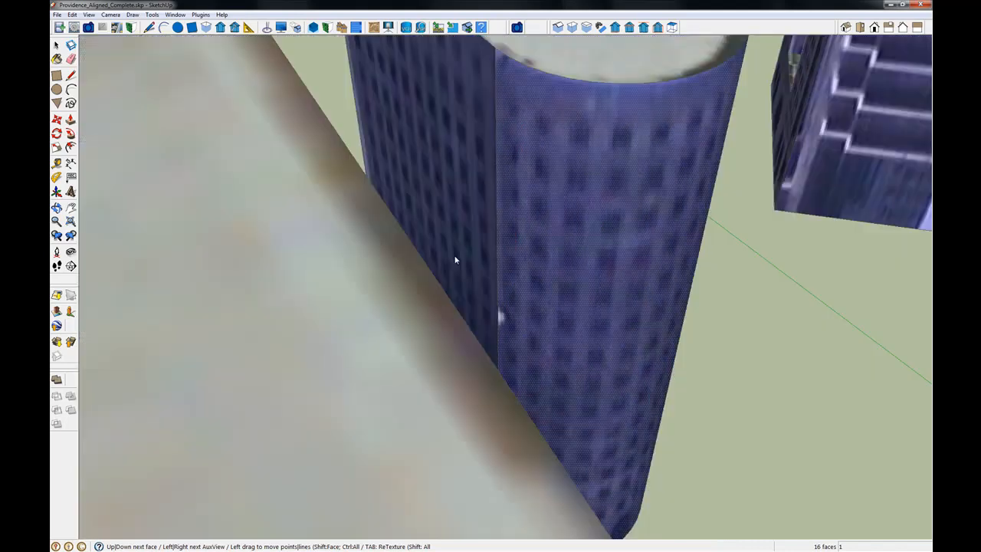
scroll(503, 291, down, 3)
middle_drag(629, 292, 533, 284)
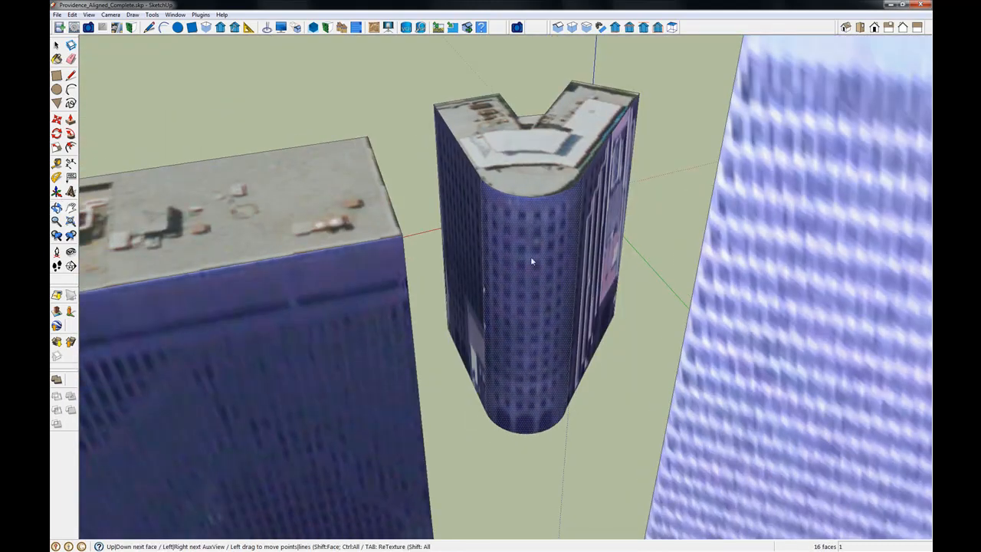
scroll(537, 272, down, 6)
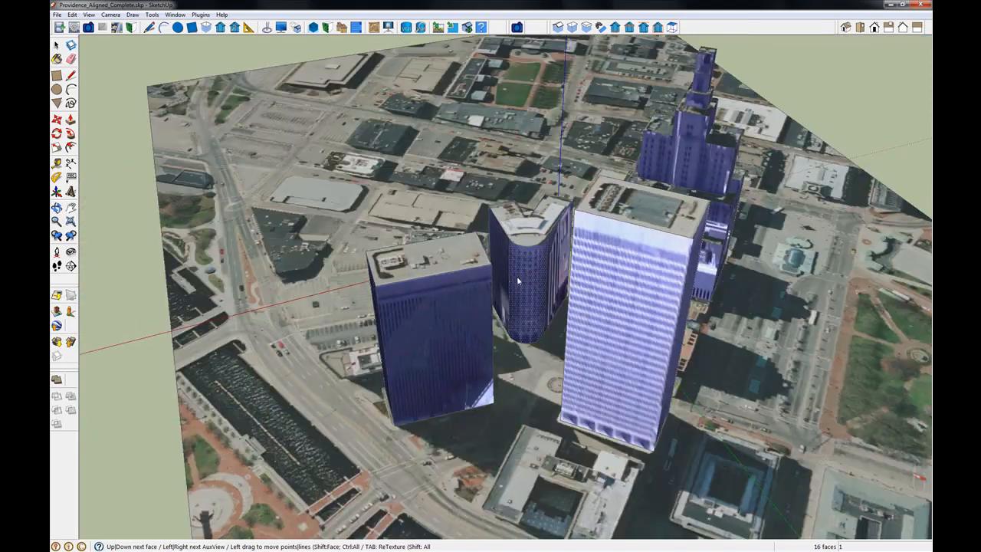
mouse_move(506, 296)
middle_down()
mouse_move(434, 322)
mouse_move(750, 310)
middle_up()
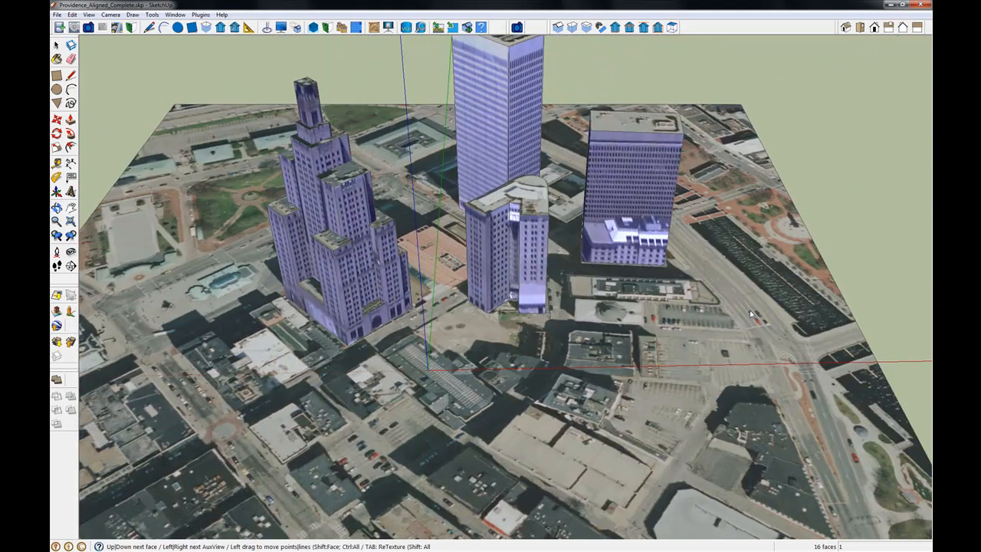
scroll(688, 354, down, 1)
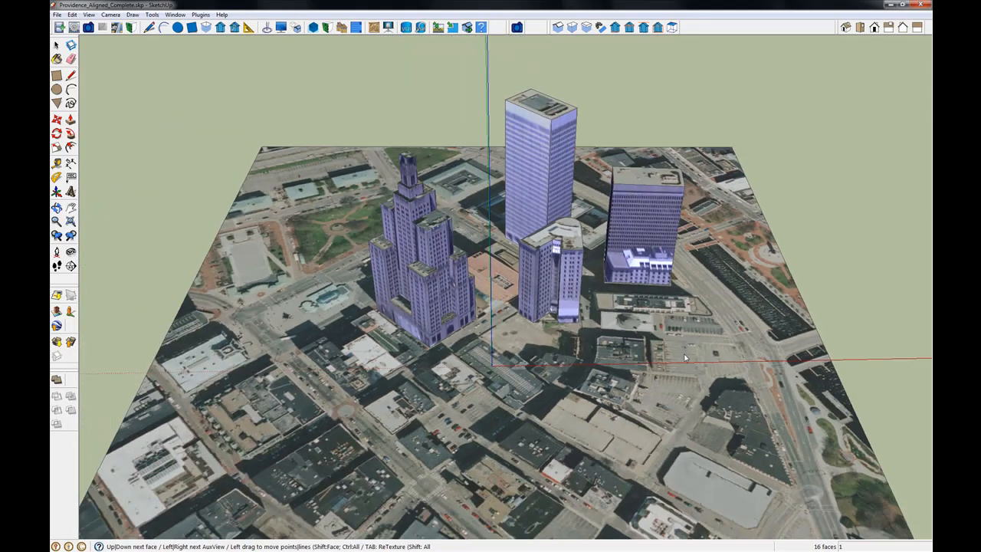